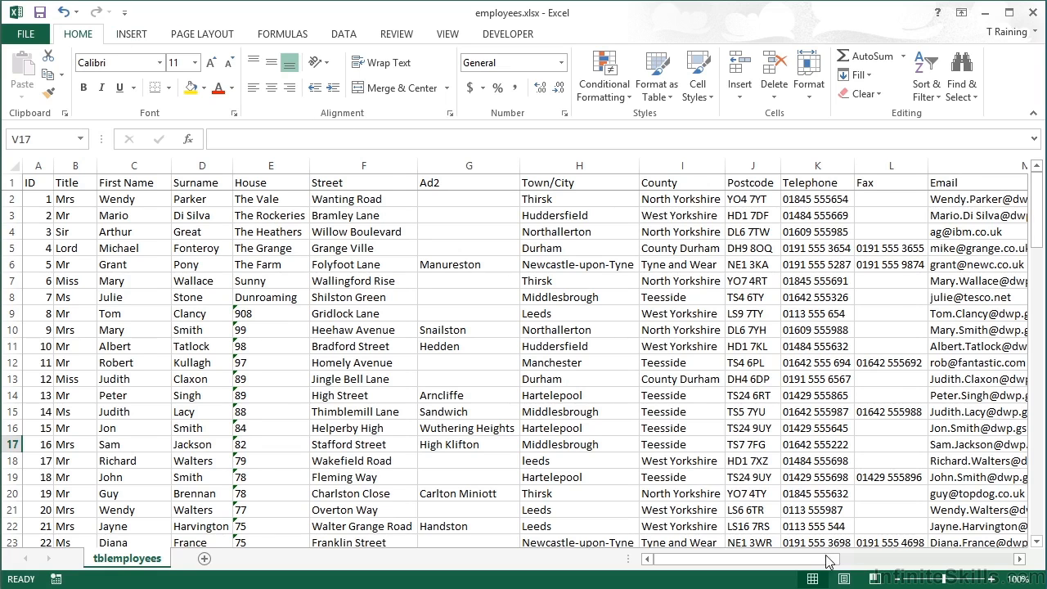
Enter a COUNTIF formula in W4 that counts entries in the Department column R:R matching Operations in V4
drag(829, 561, 876, 564)
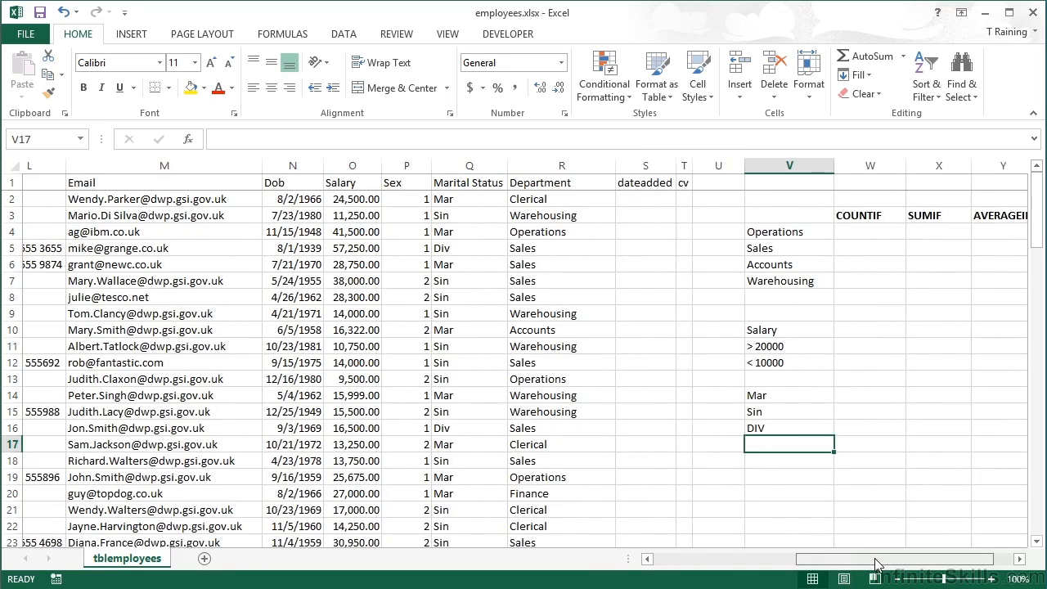
click(1019, 561)
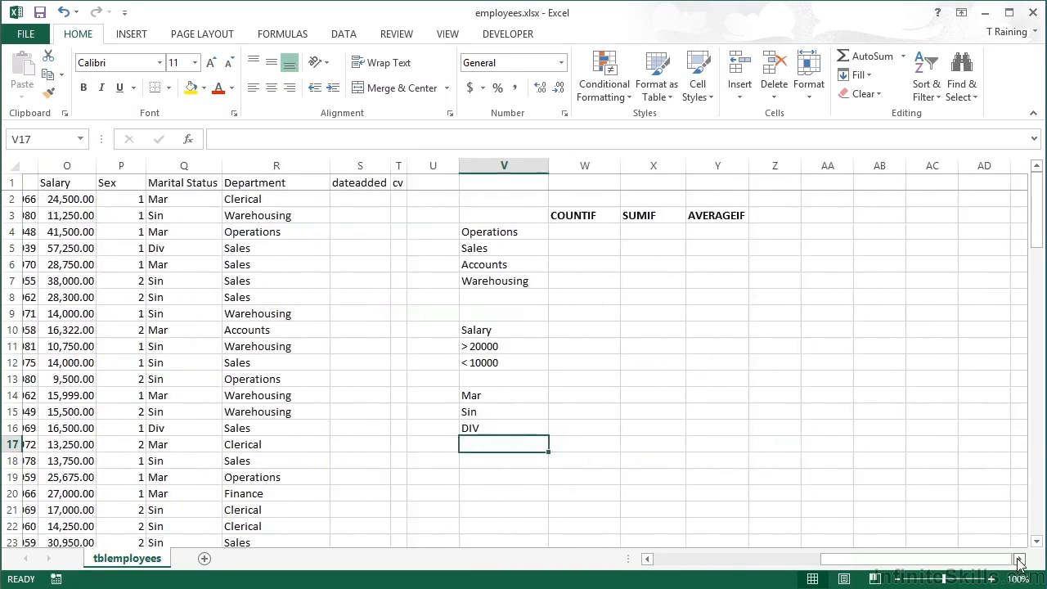
click(1019, 561)
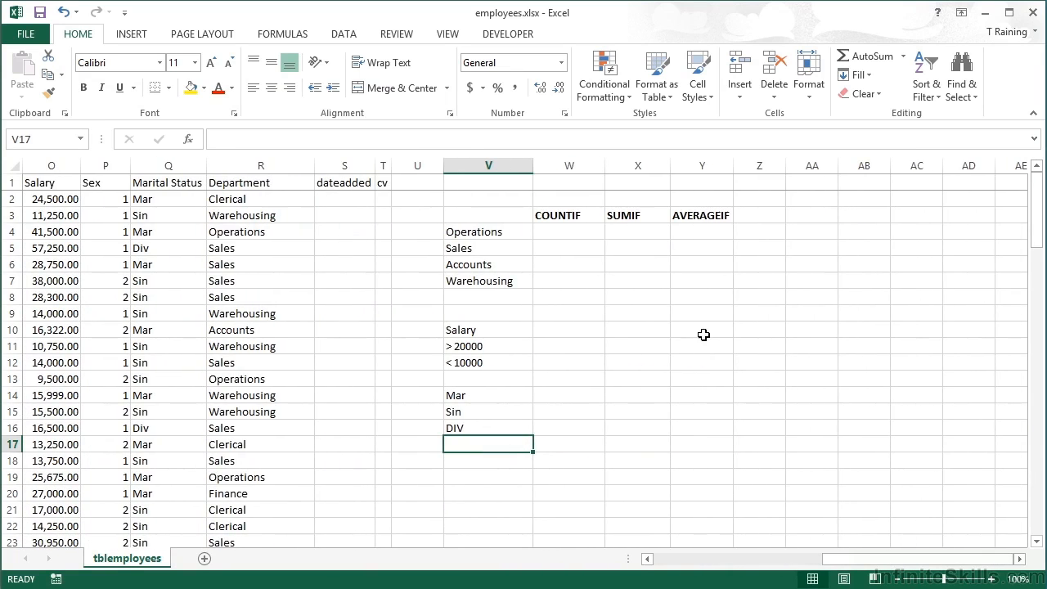
click(558, 235)
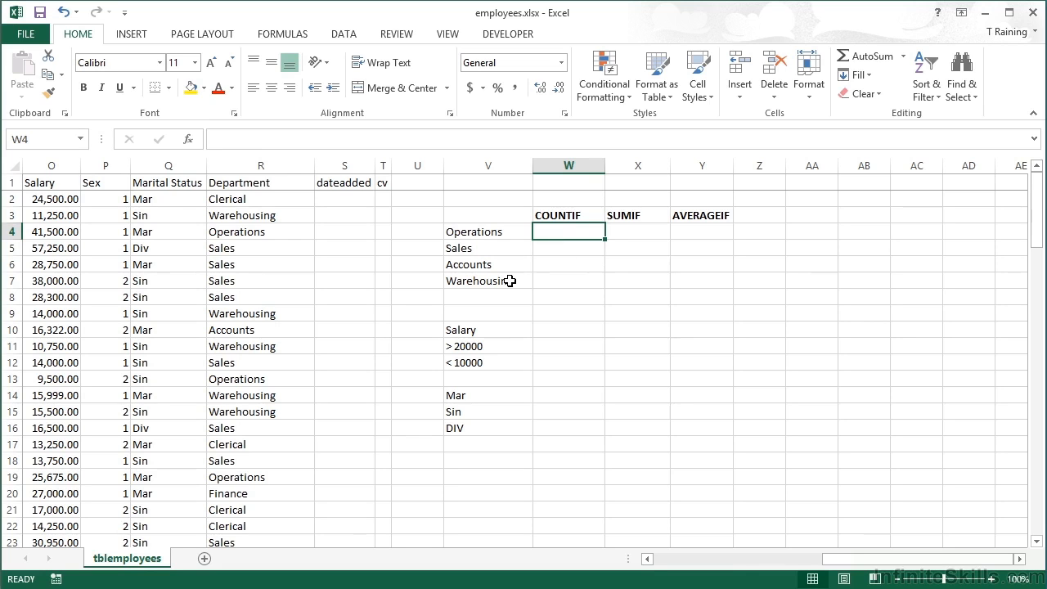
text(=countif()
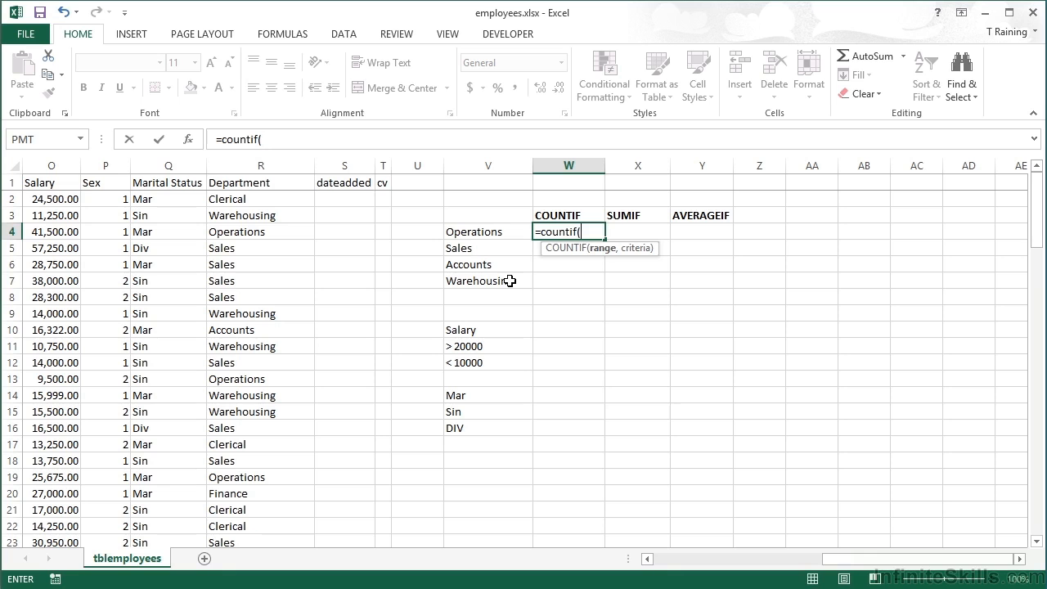
click(260, 165)
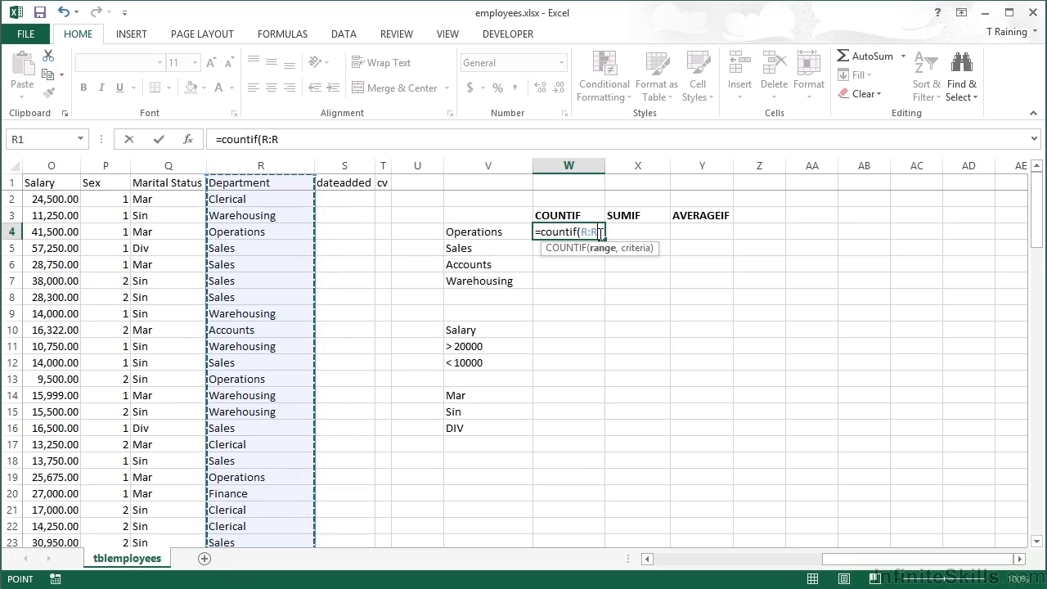
text(,)
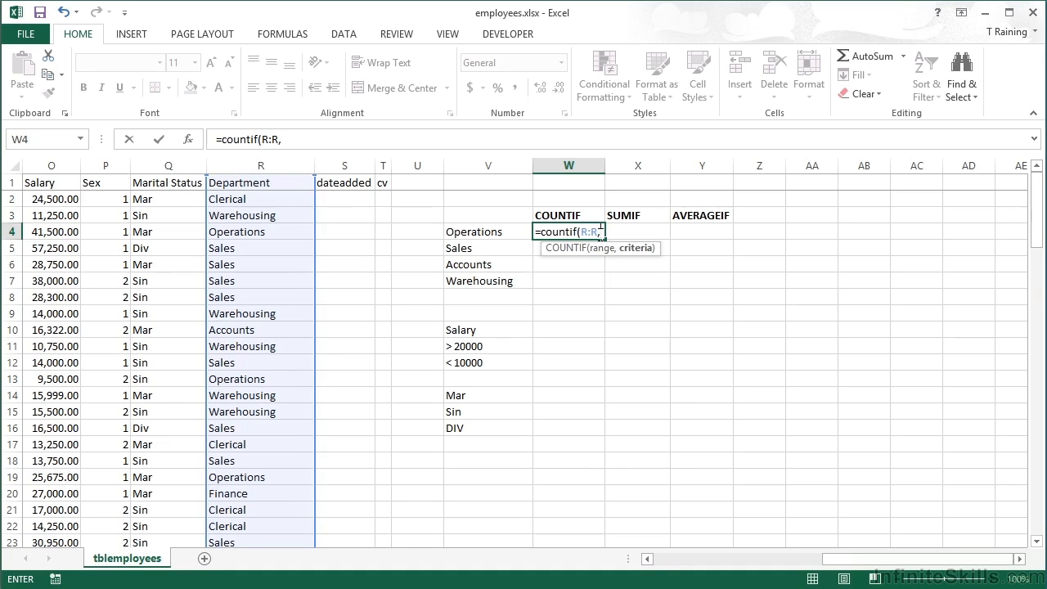
click(481, 232)
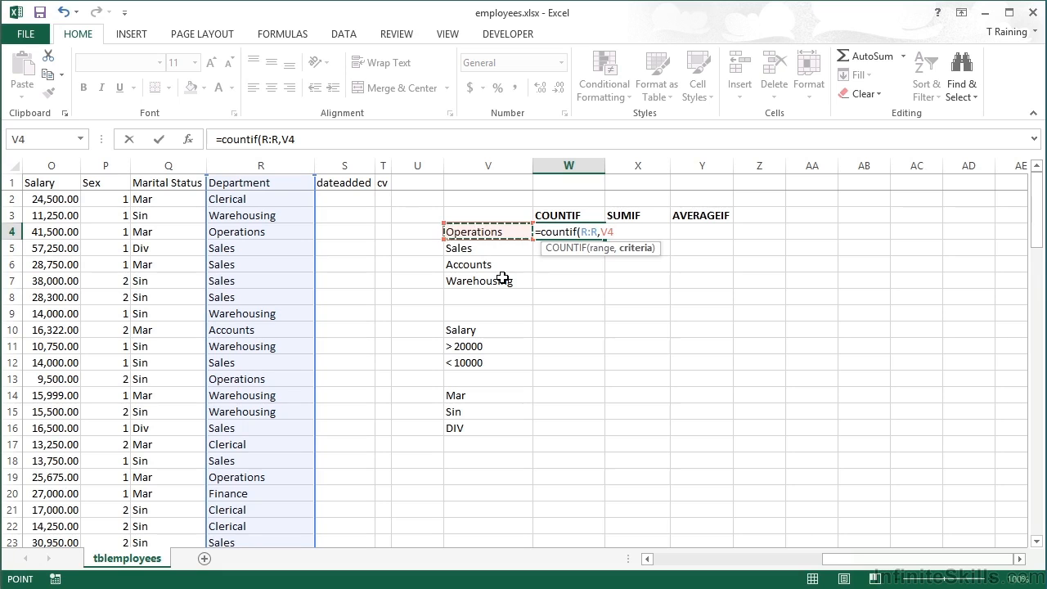
key(Return)
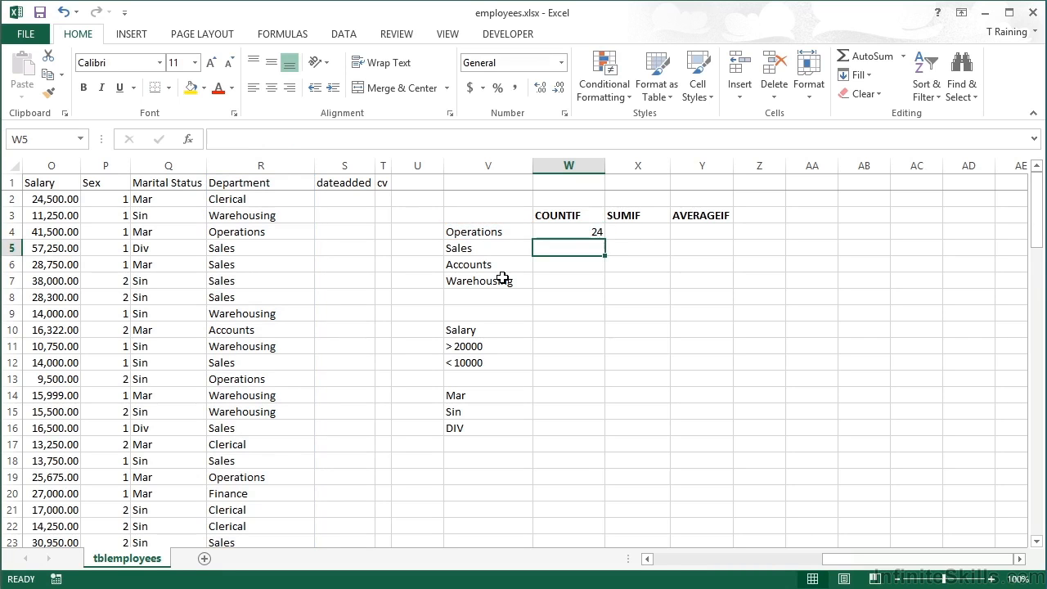
Copy the Operations count formula down through W7 and inspect the copied formulas for Sales and Accounts
key(Up)
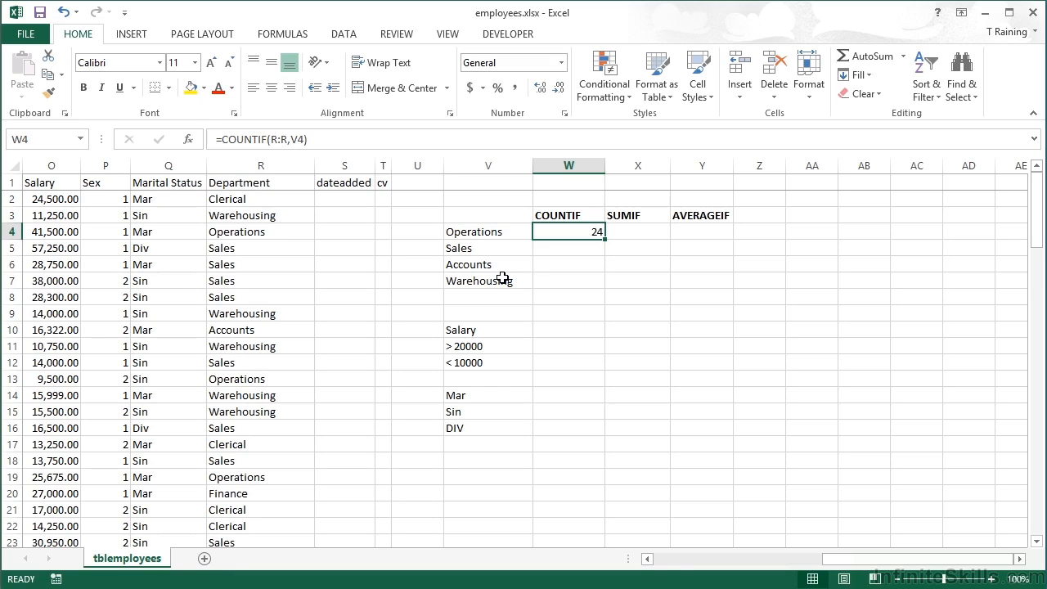
drag(605, 238, 604, 288)
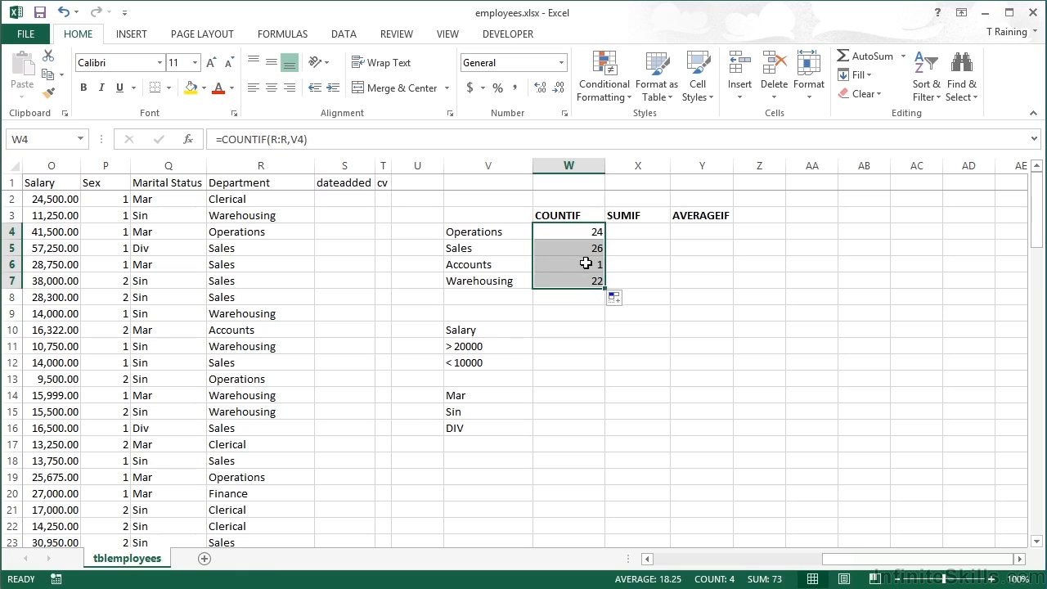
double_click(580, 250)
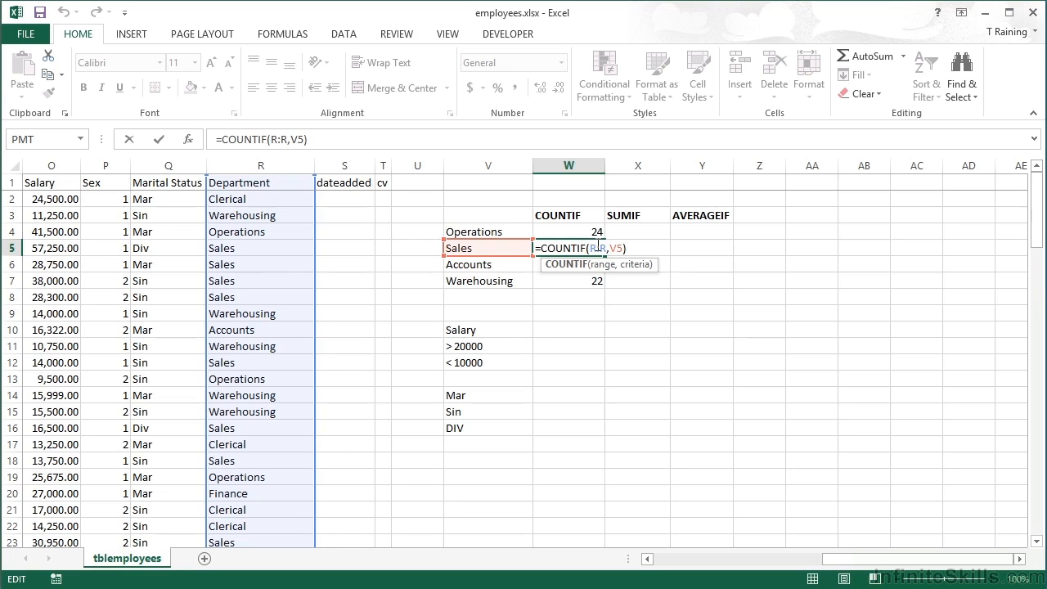
key(Return)
key(Return)
click(580, 264)
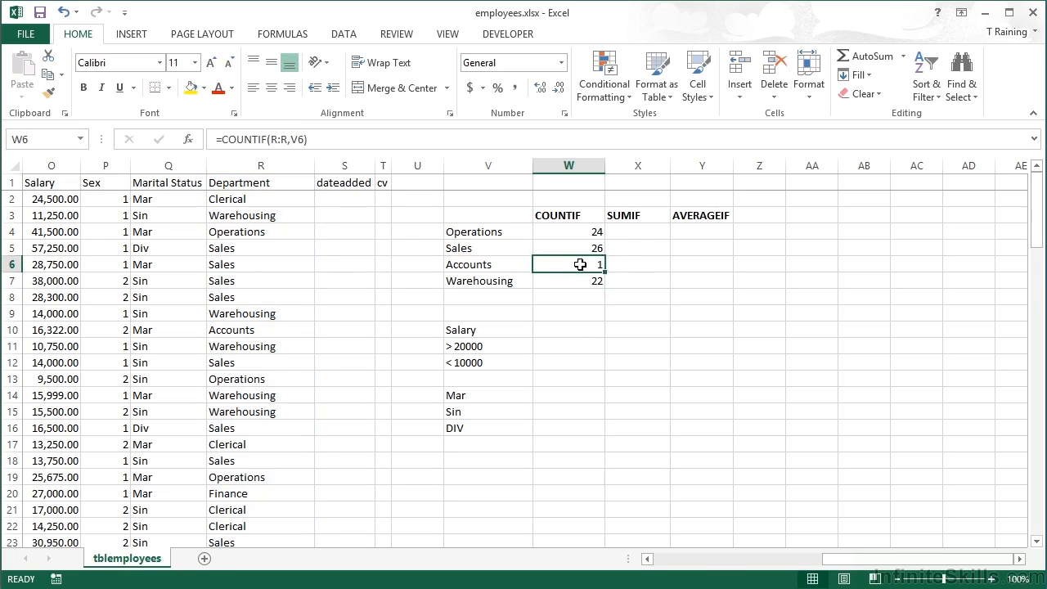
double_click(580, 264)
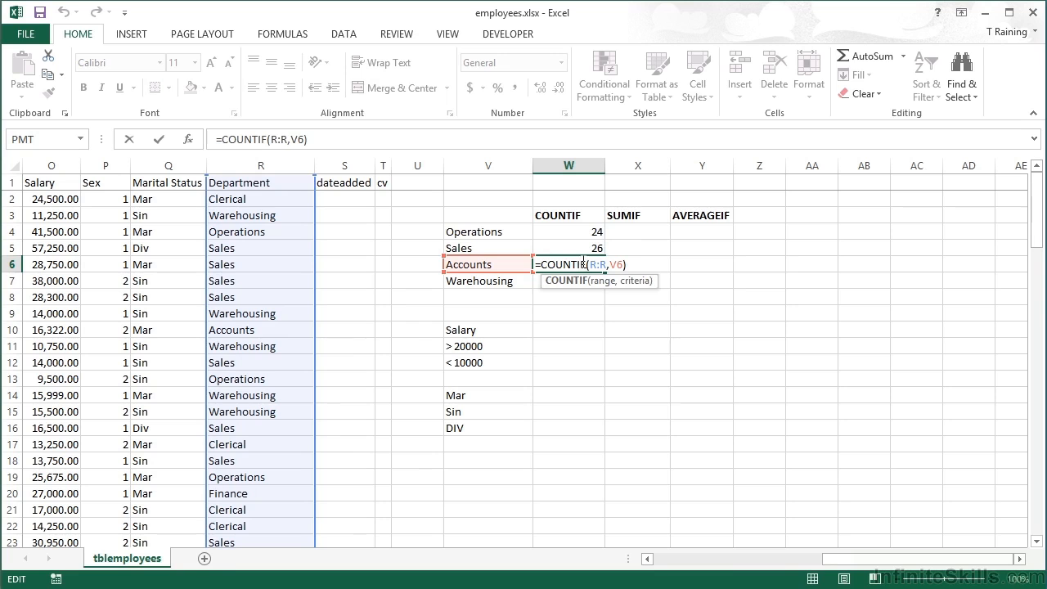
key(Return)
key(Return)
Add Clerical as another department in V8 and inspect the count formula beside it in W8
key(Left)
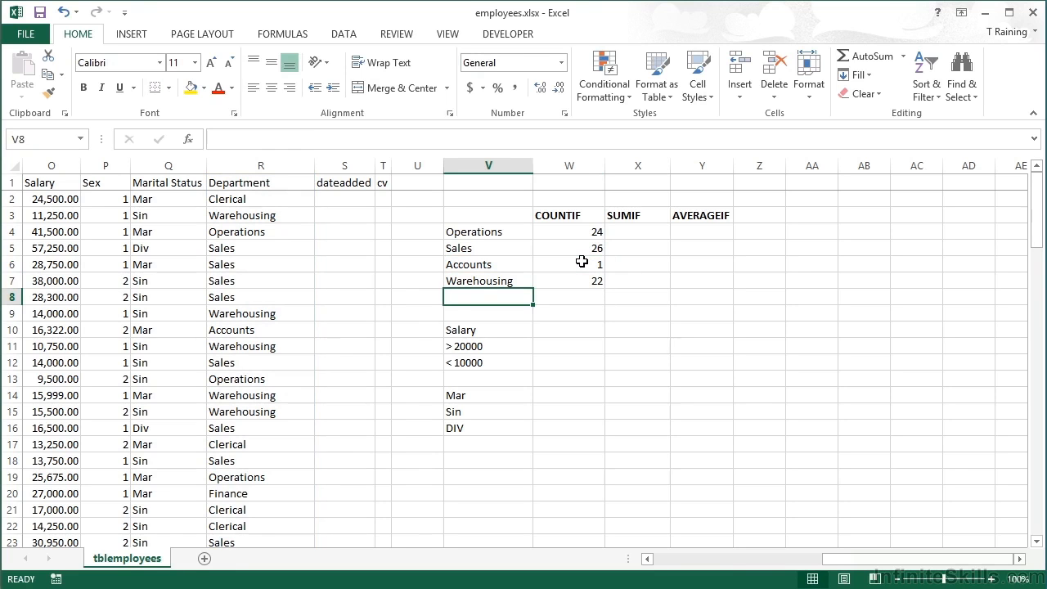
text(Clerical)
key(Tab)
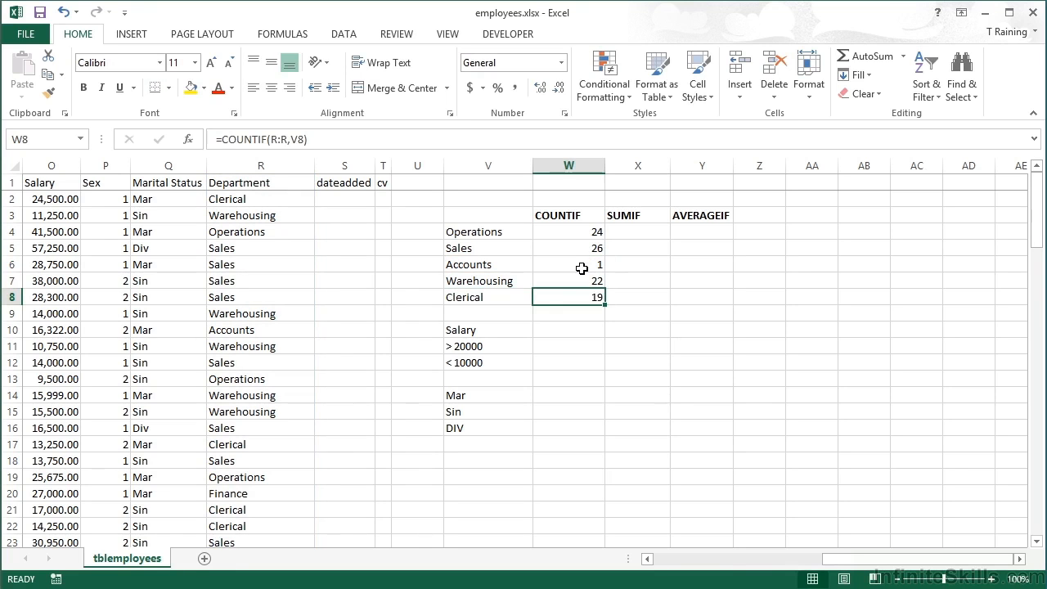
click(511, 297)
click(551, 297)
double_click(592, 295)
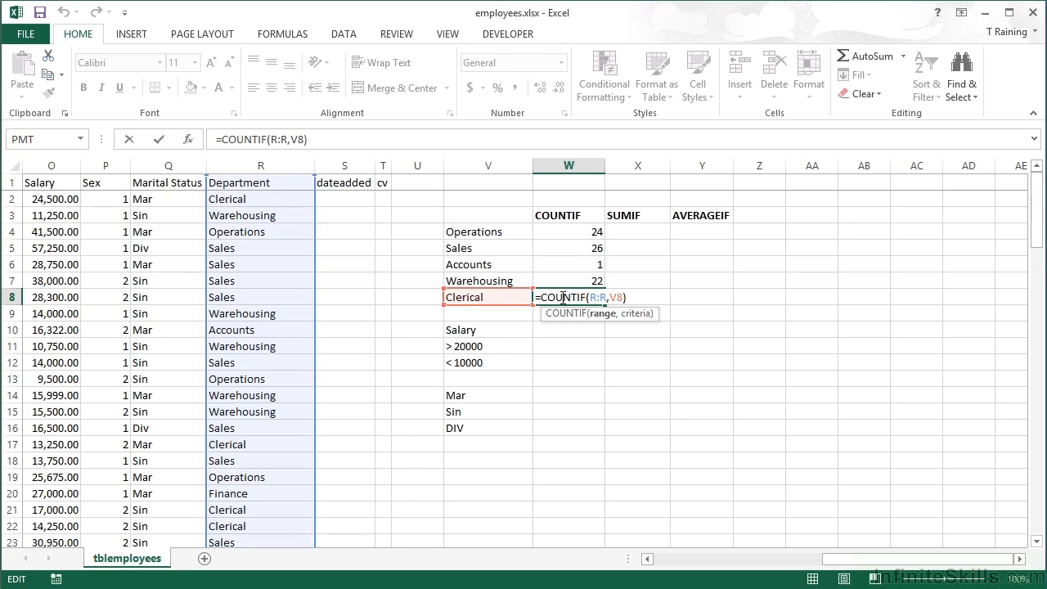
key(Return)
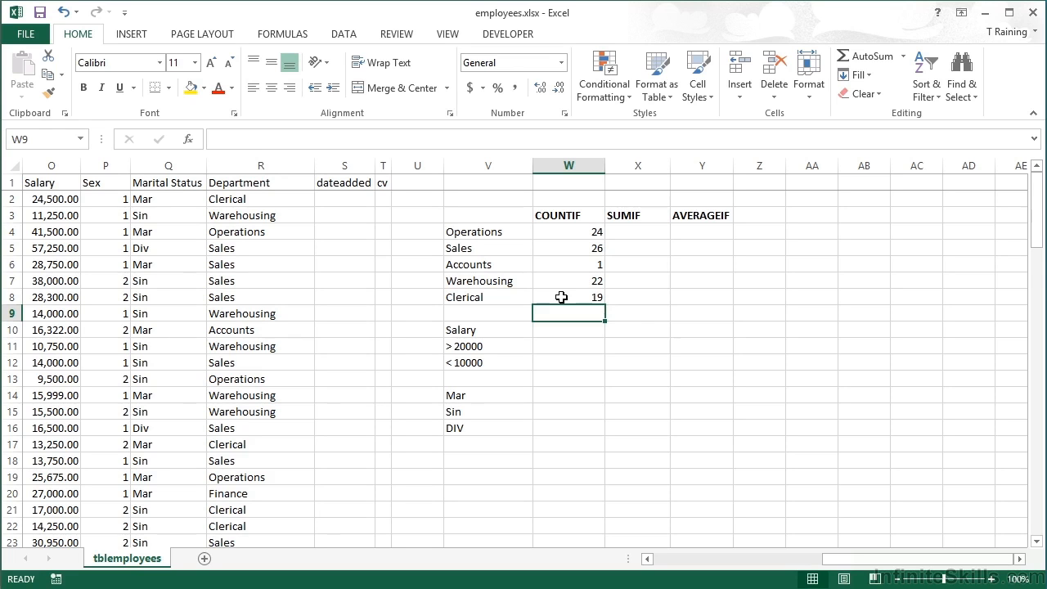
Enter =COUNTIF(O:O,">20000") in W11 to count the salaries above 20000
key(Down)
key(Down)
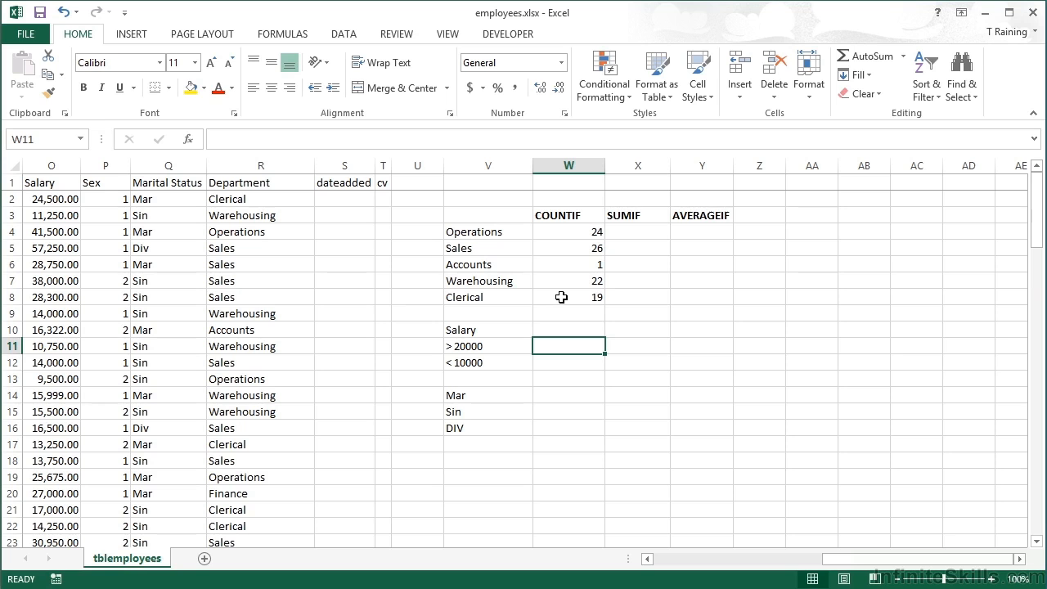
text(=countif()
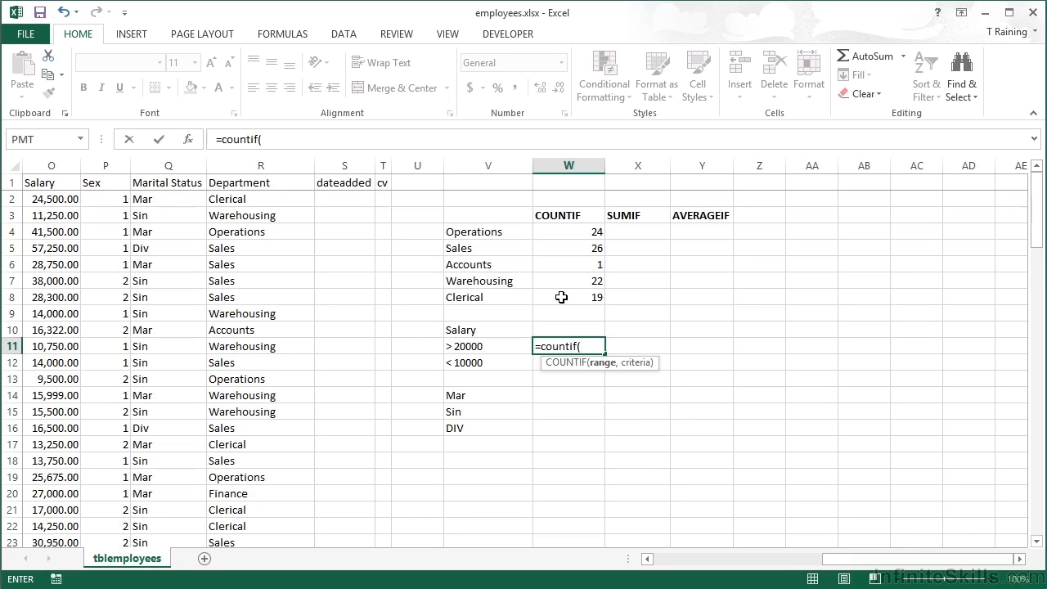
click(57, 162)
text(,)
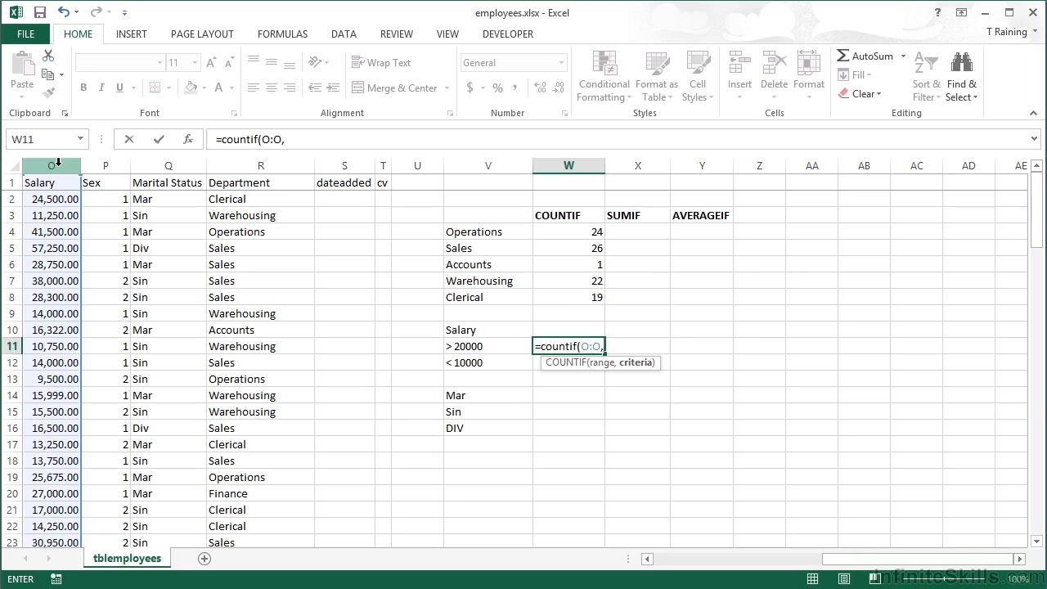
text(">20000")
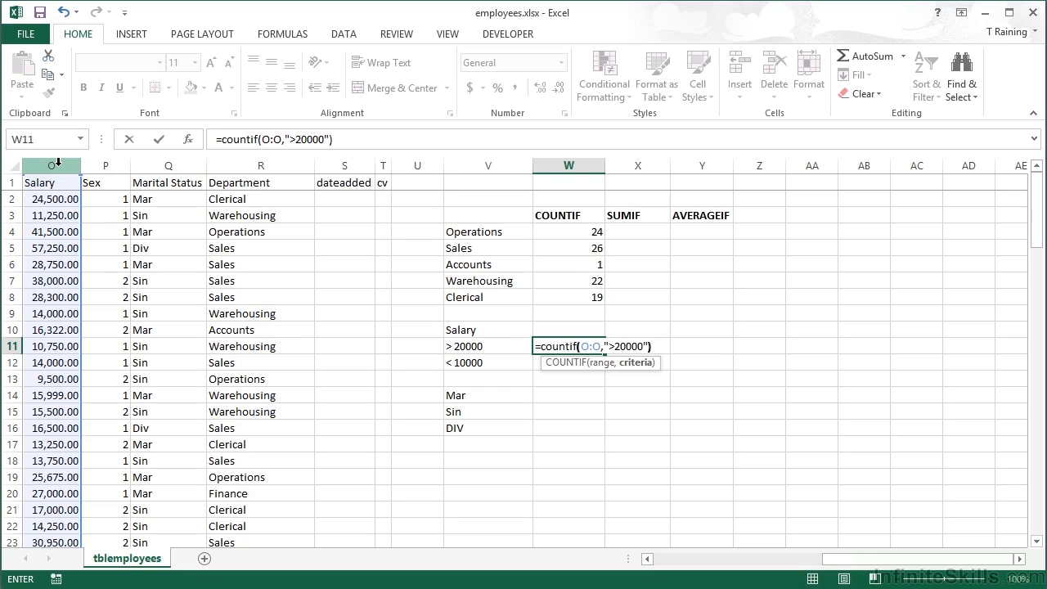
text())
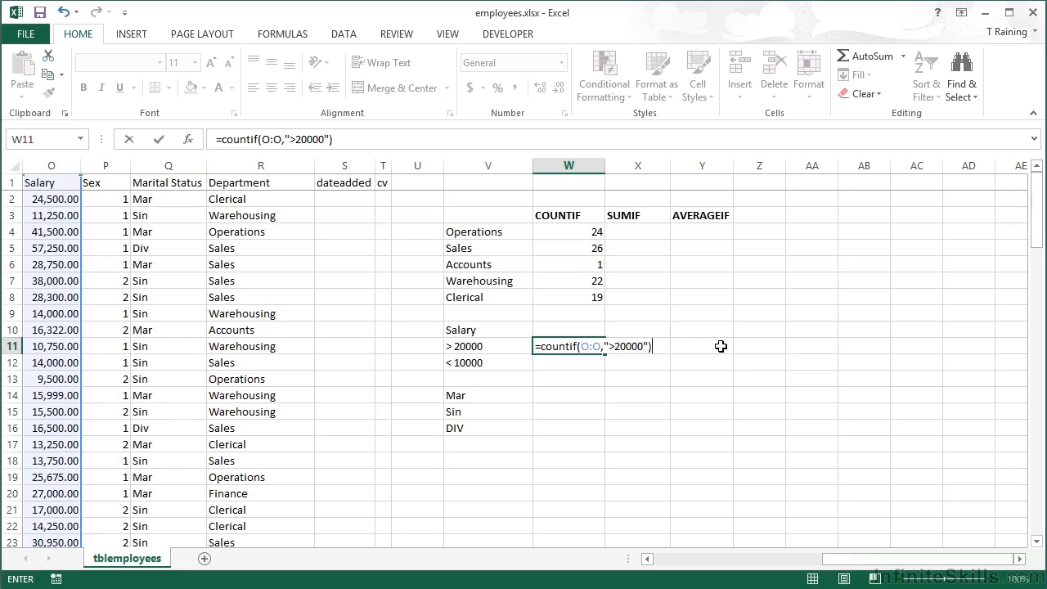
key(Return)
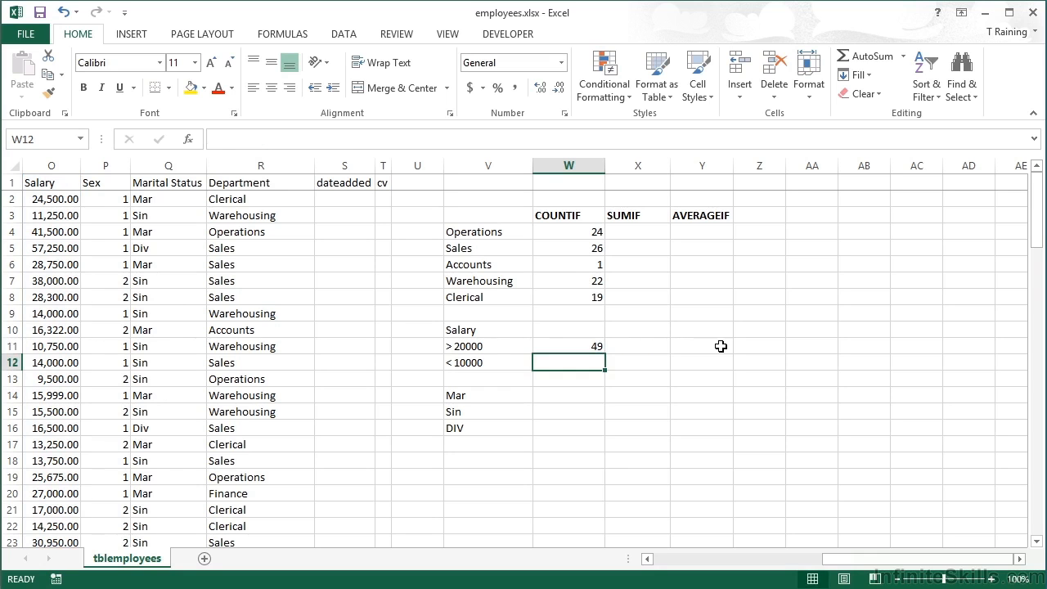
Copy the salary count formula into W12 with its criterion changed to "<10000", and review the original formula in W11
key(Up)
drag(604, 356, 604, 371)
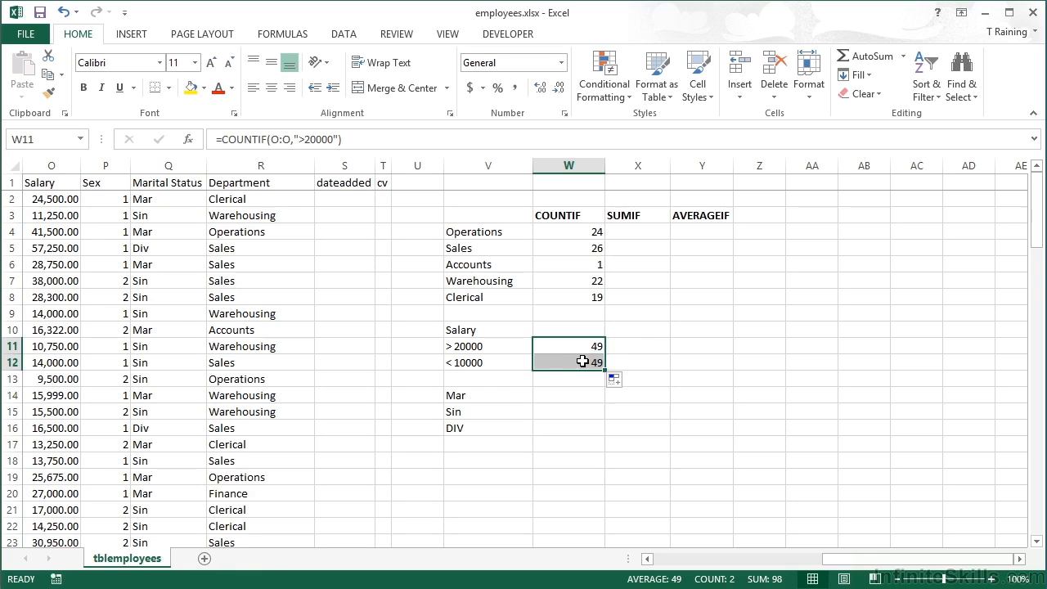
click(587, 360)
double_click(597, 360)
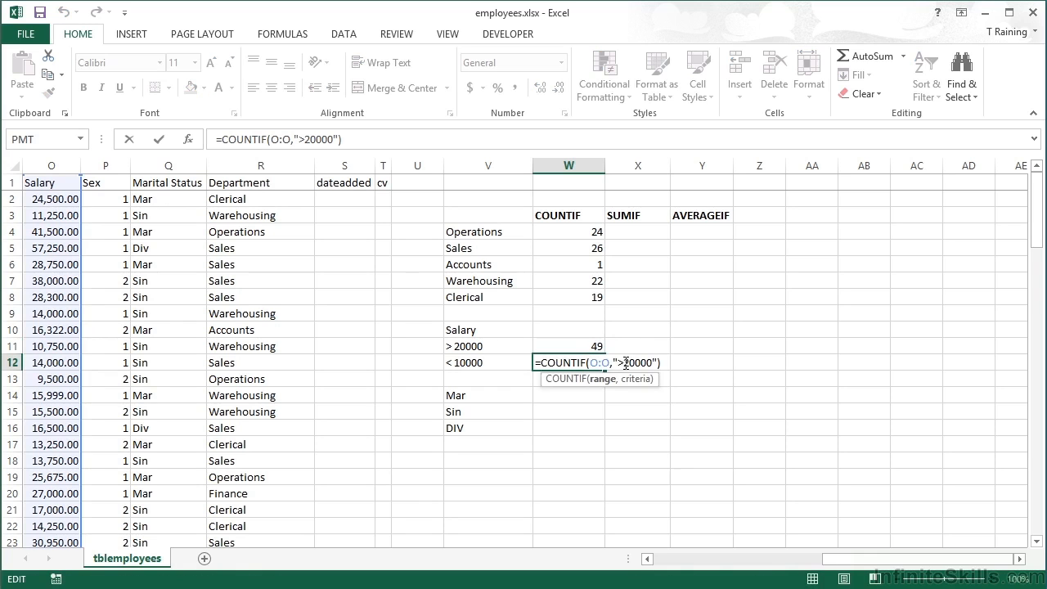
click(626, 362)
key(BackSpace)
key(Delete)
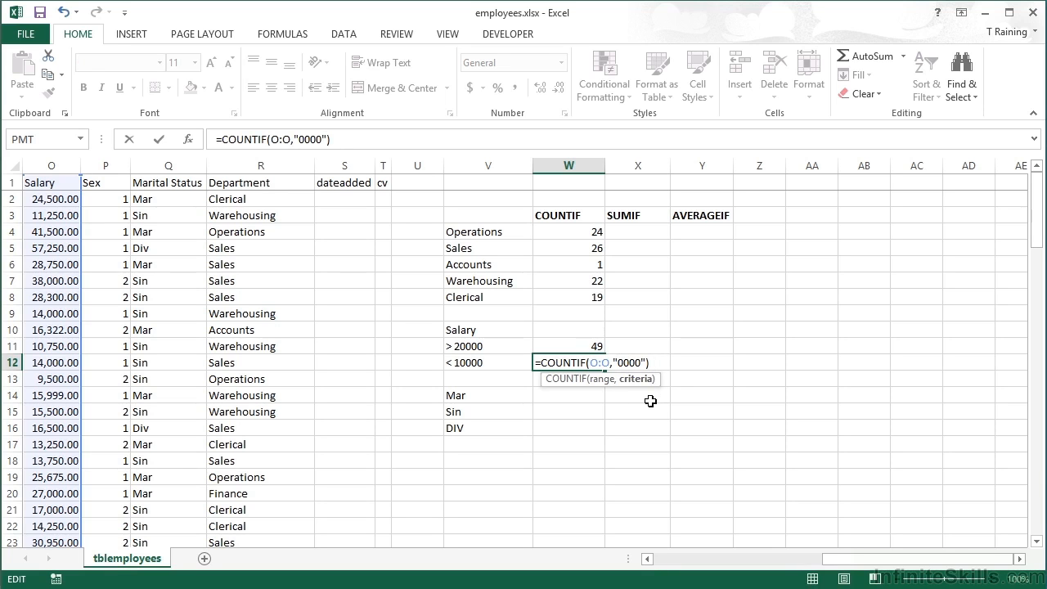
text(<1)
key(Return)
key(Up)
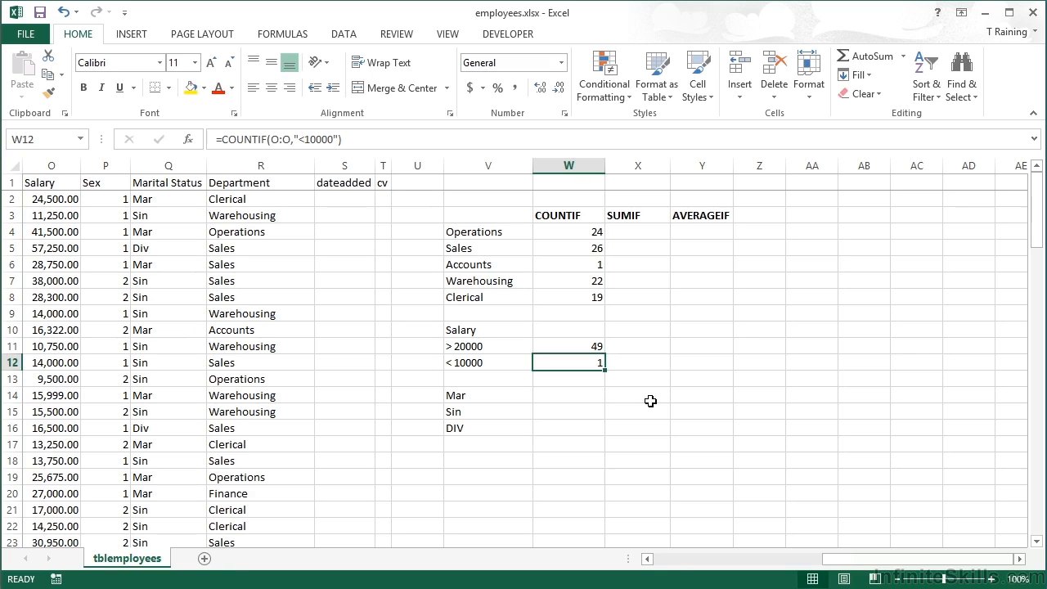
double_click(599, 347)
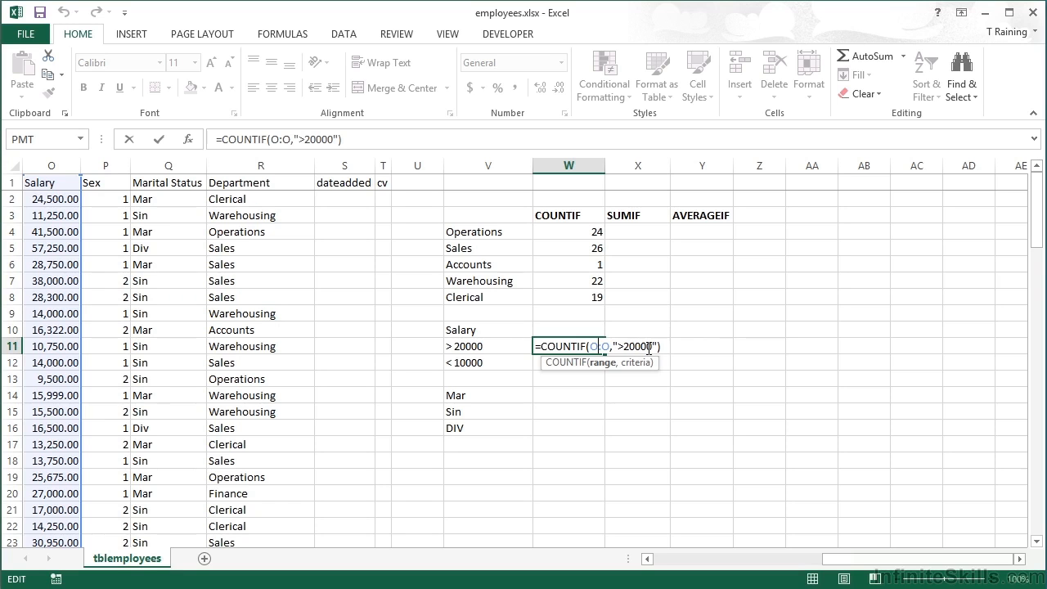
key(ctrl+Return)
Build a COUNTIF formula in W14 with Marital Status column Q as the range and V14 as the criterion
key(Down)
key(Down)
key(Down)
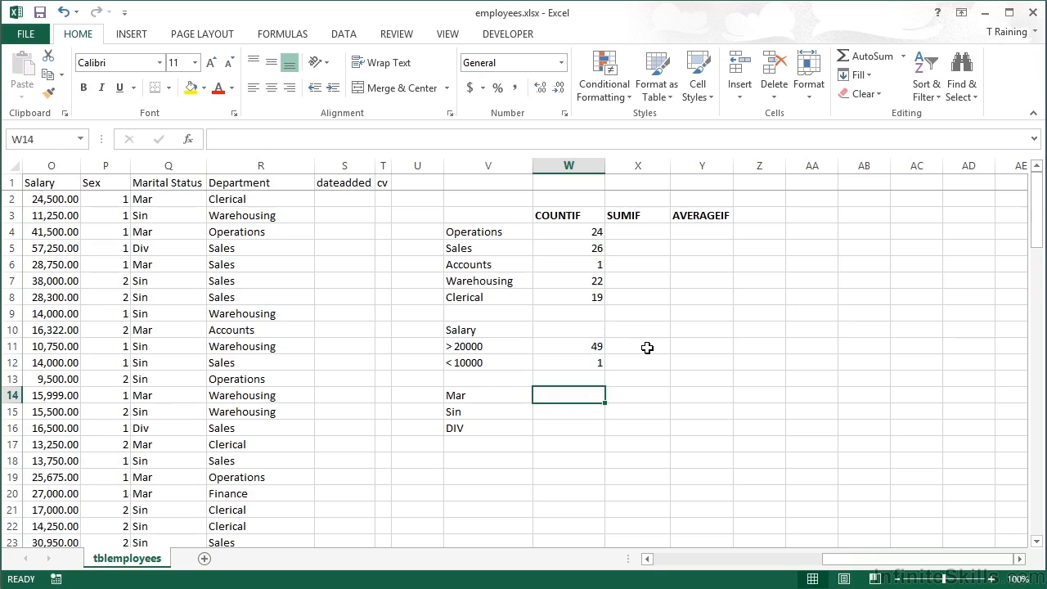
text(=coun)
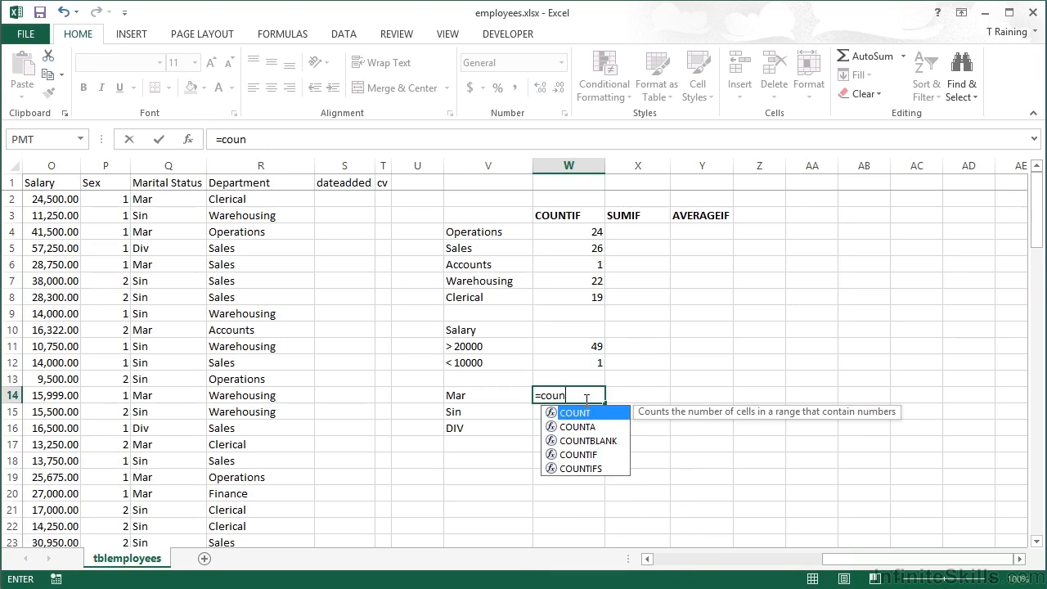
key(Down)
key(Down)
key(Down)
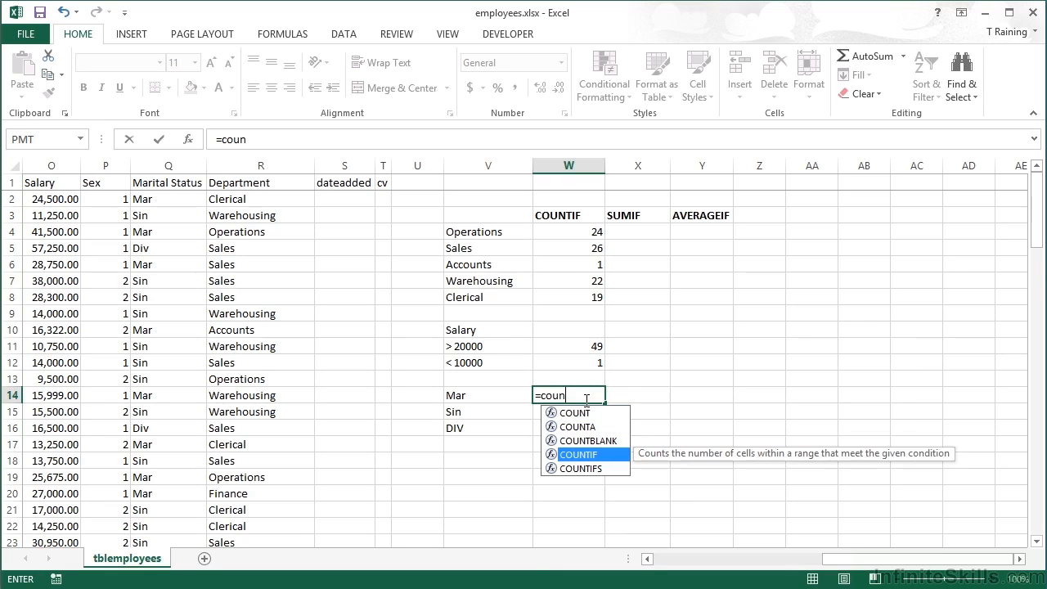
key(Tab)
text(()
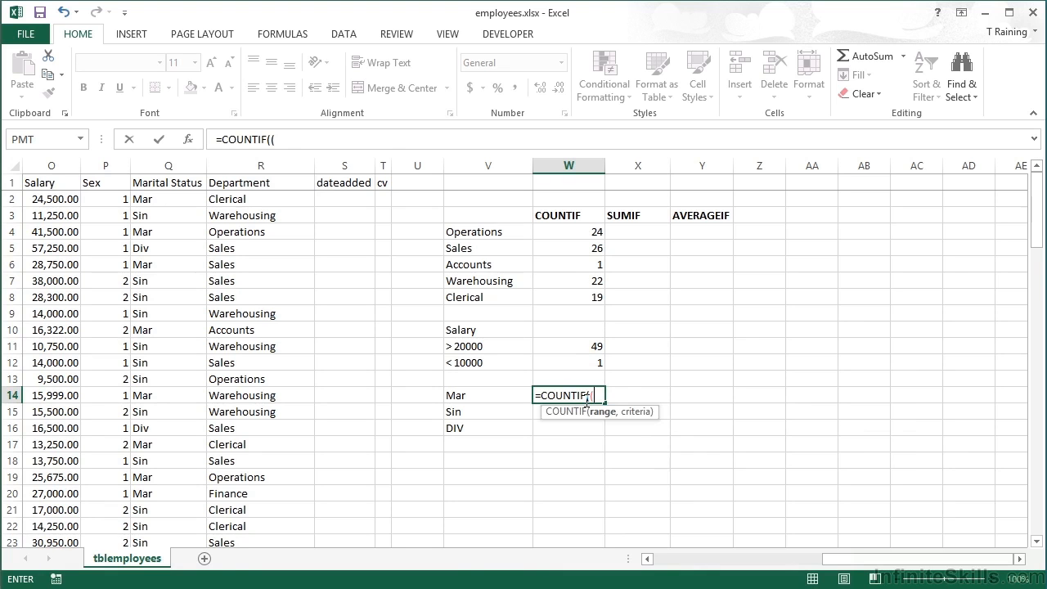
click(172, 163)
text(,)
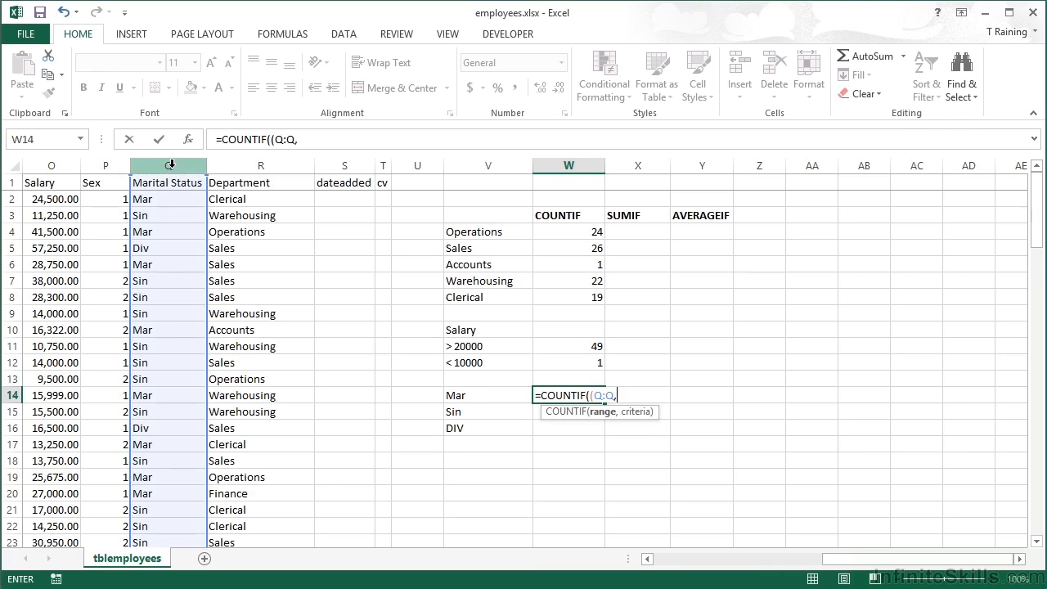
click(468, 396)
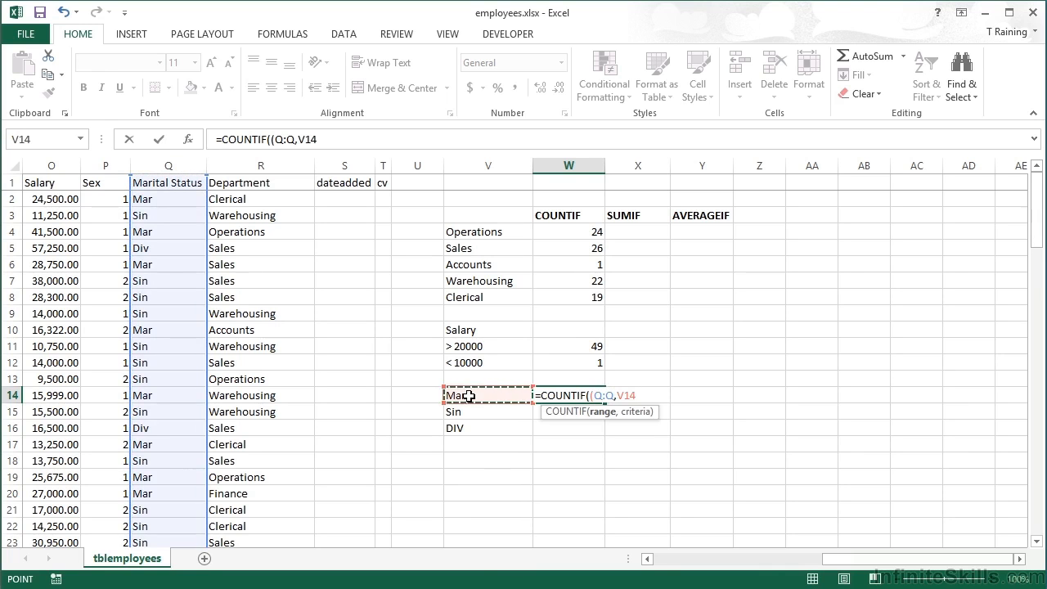
key(Return)
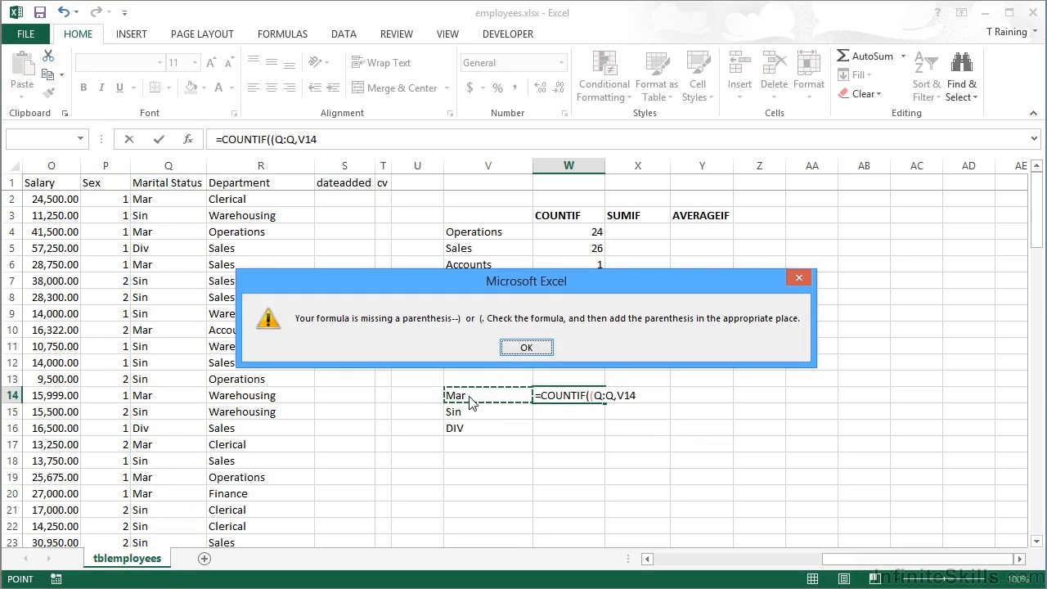
Remove the extra opening parenthesis from the W14 formula so that it reads =COUNTIF(Q:Q,V14)
click(527, 348)
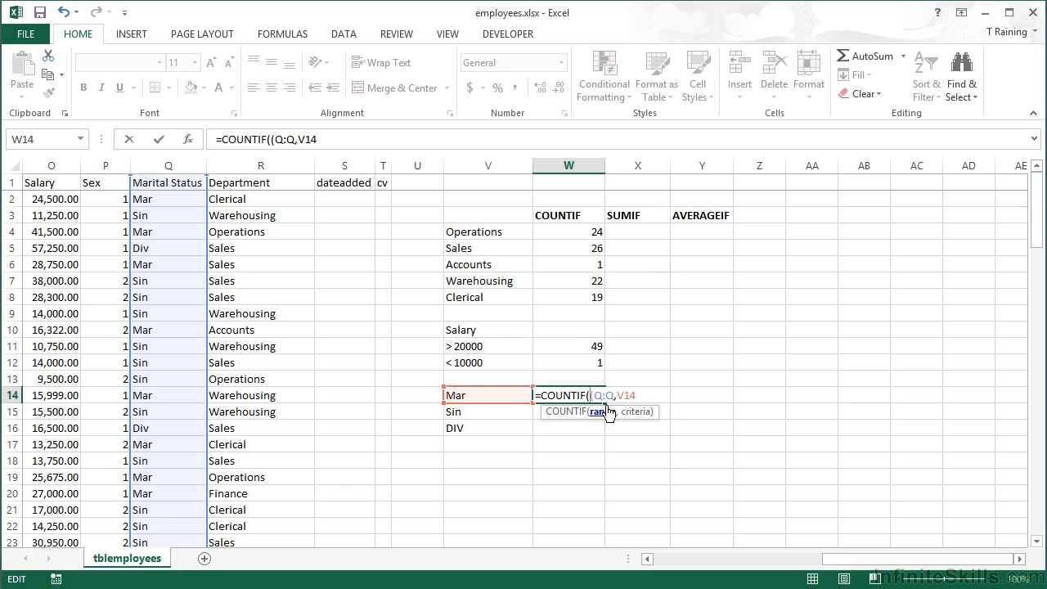
key(BackSpace)
click(643, 399)
key(Return)
key(Up)
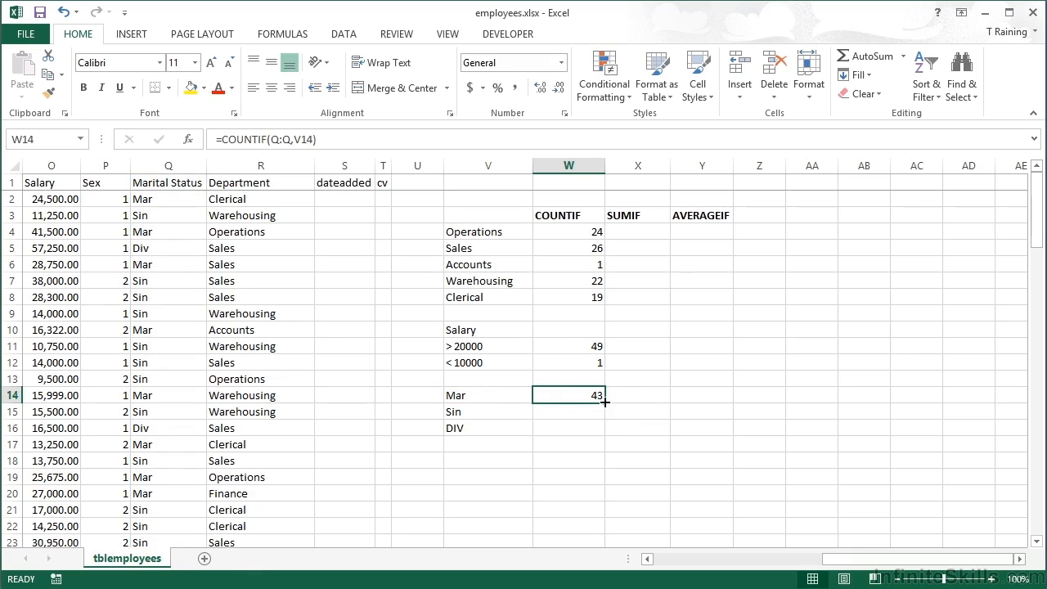
Copy the Mar count formula down through W16 and inspect the copied formulas for Sin and DIV
drag(604, 401, 605, 431)
click(564, 405)
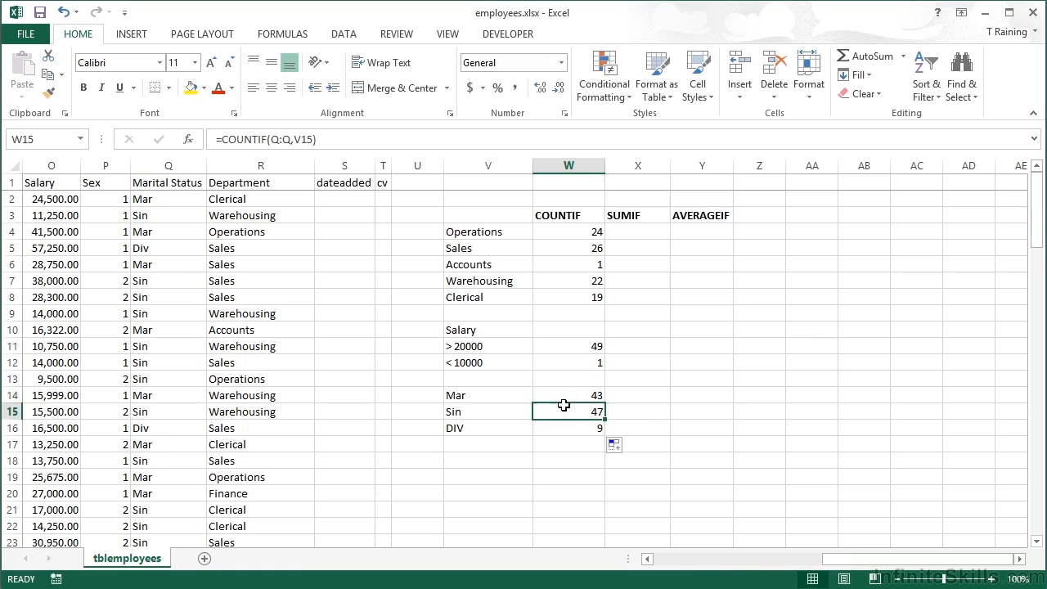
click(579, 428)
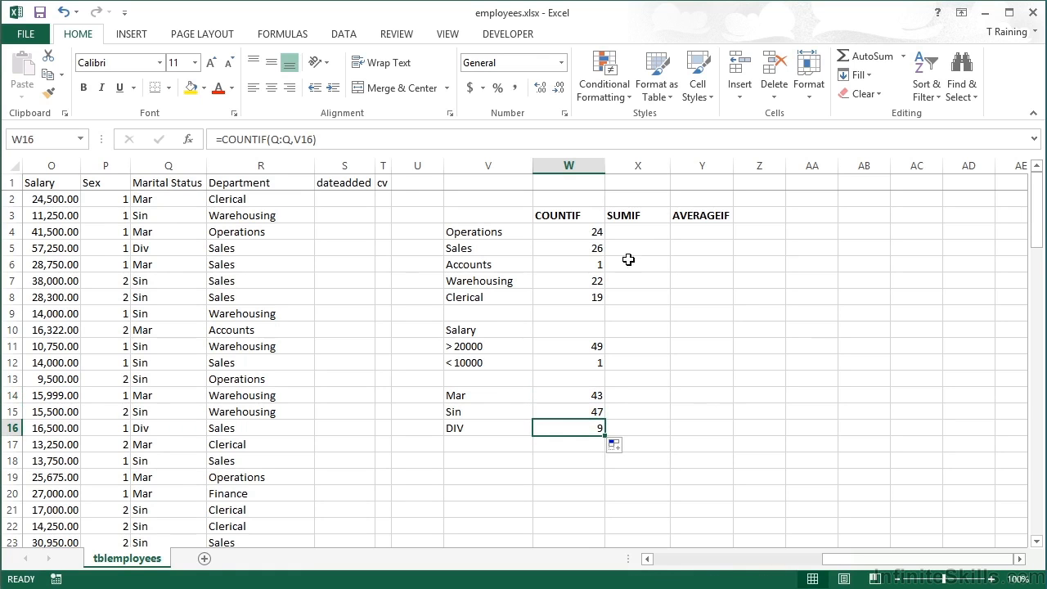
Enter =SUMIF(R:R,V4,O:O) in X4 to total the salaries of the Operations department
click(644, 232)
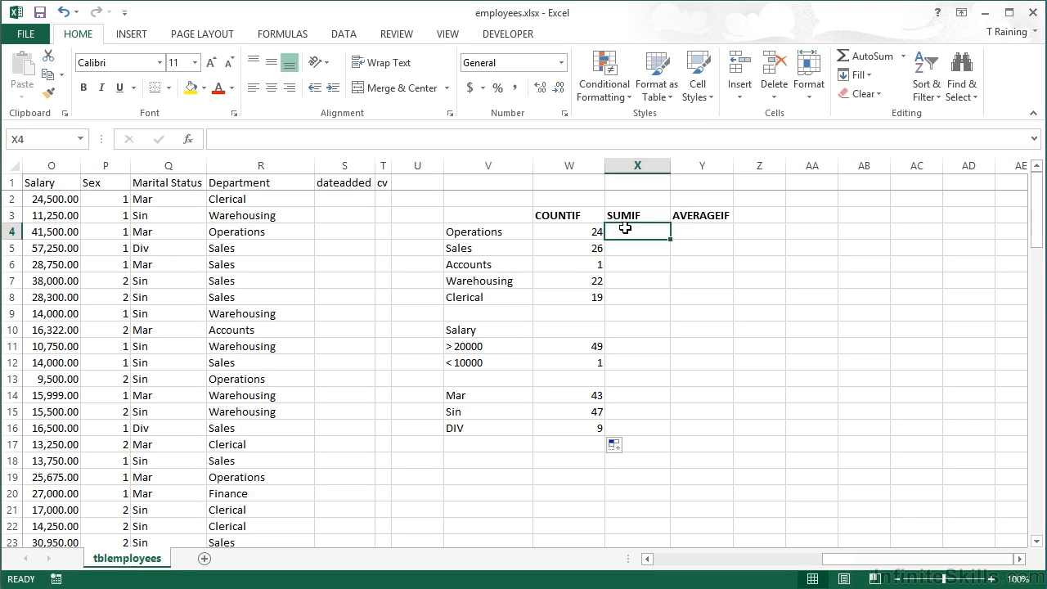
text(=sumi)
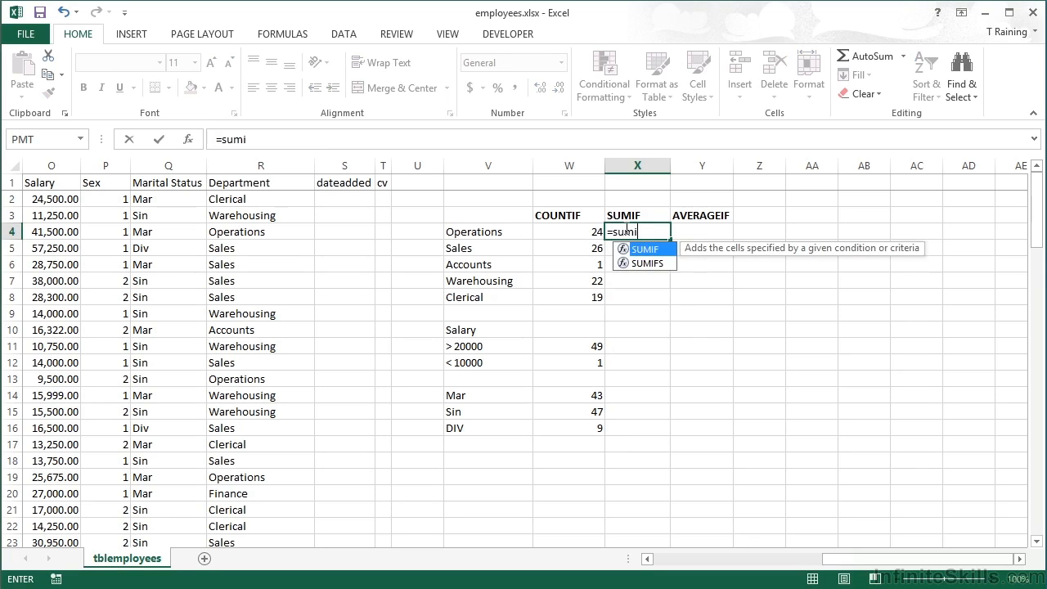
text(f()
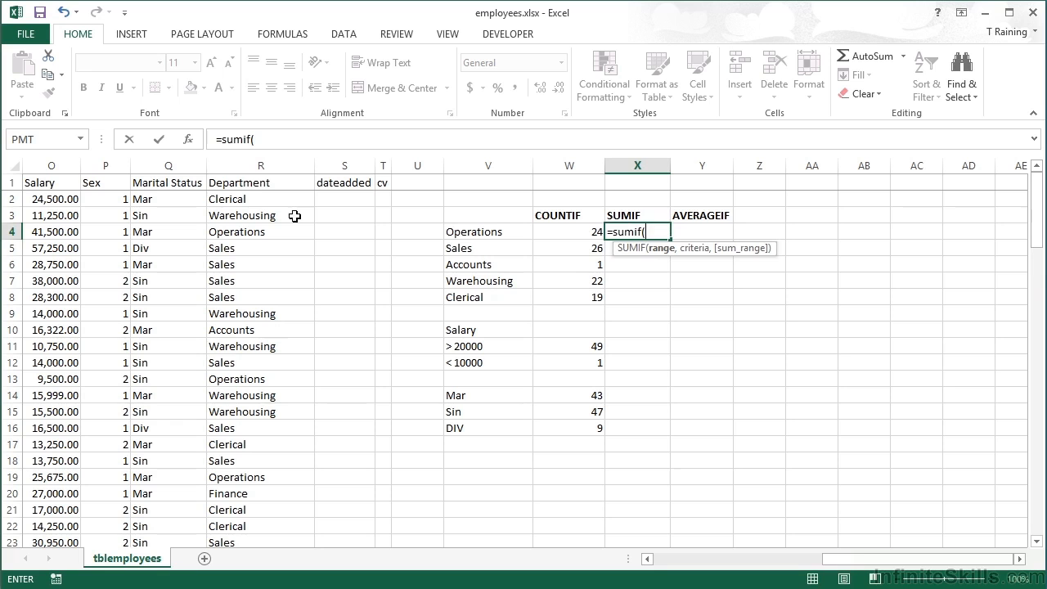
click(251, 164)
text(,)
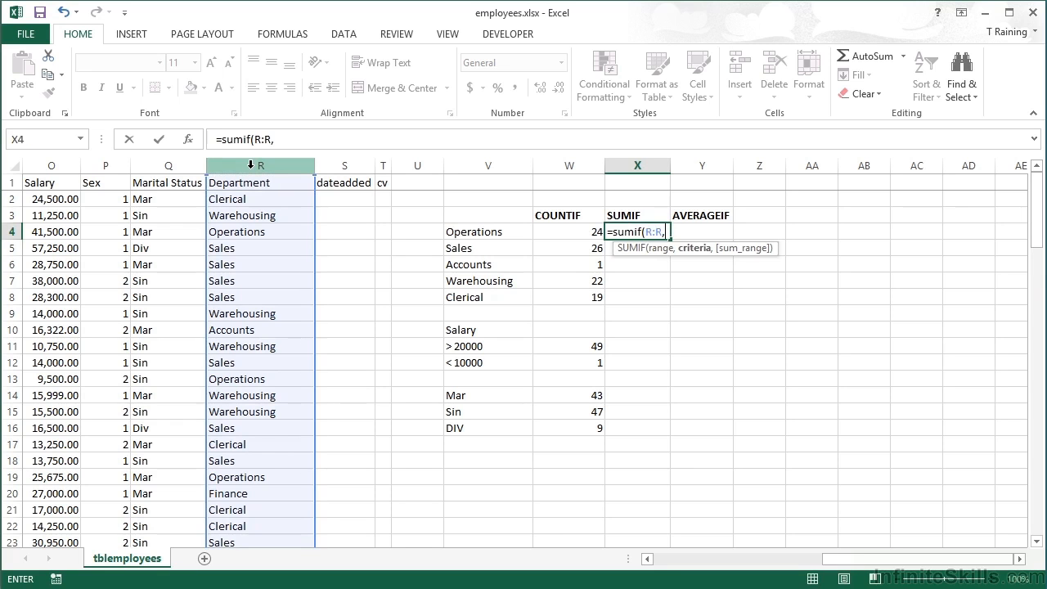
click(490, 233)
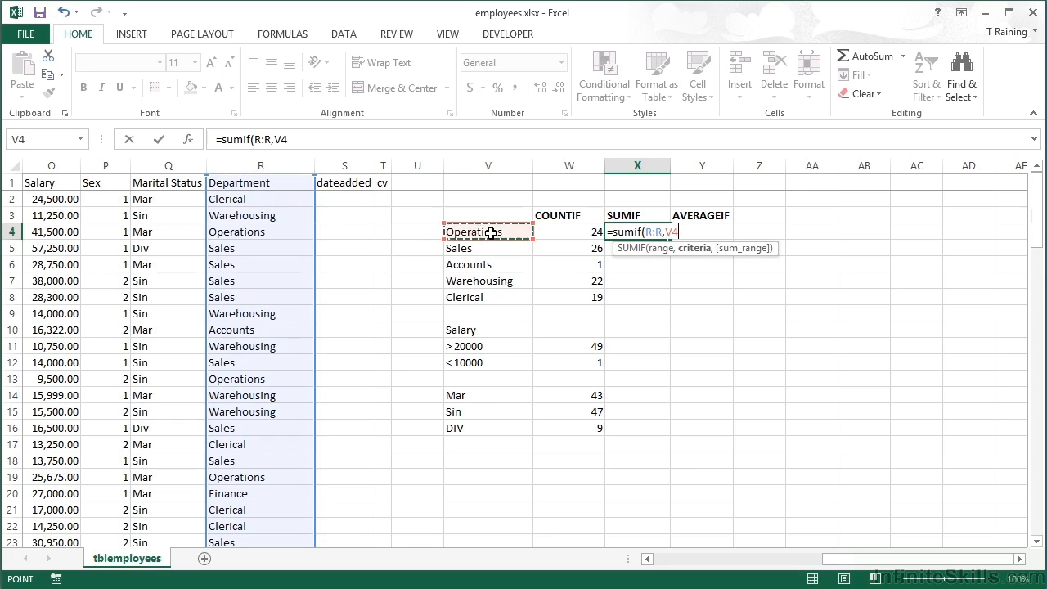
text(,)
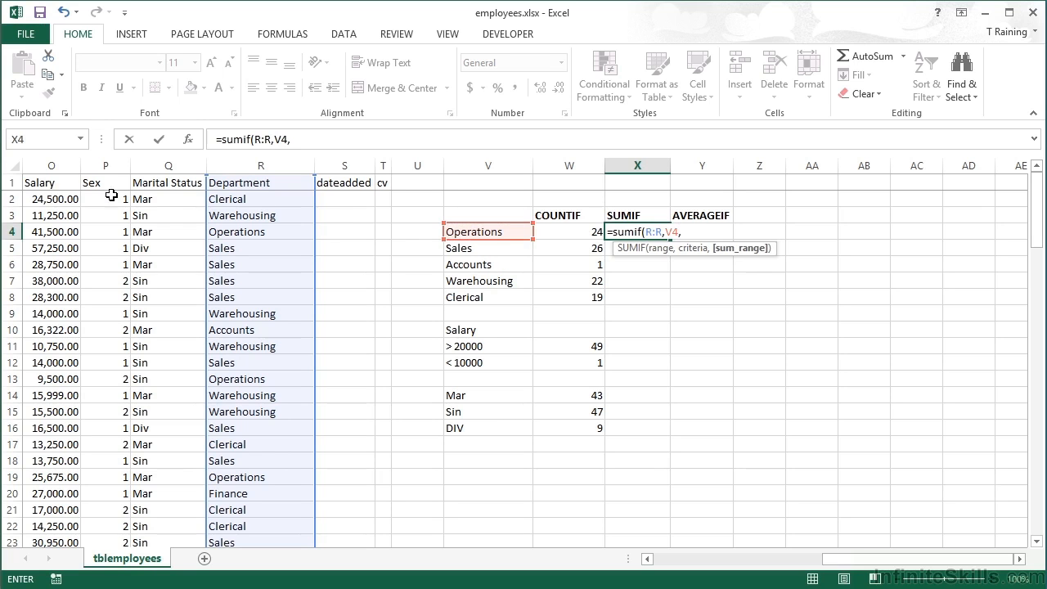
click(52, 165)
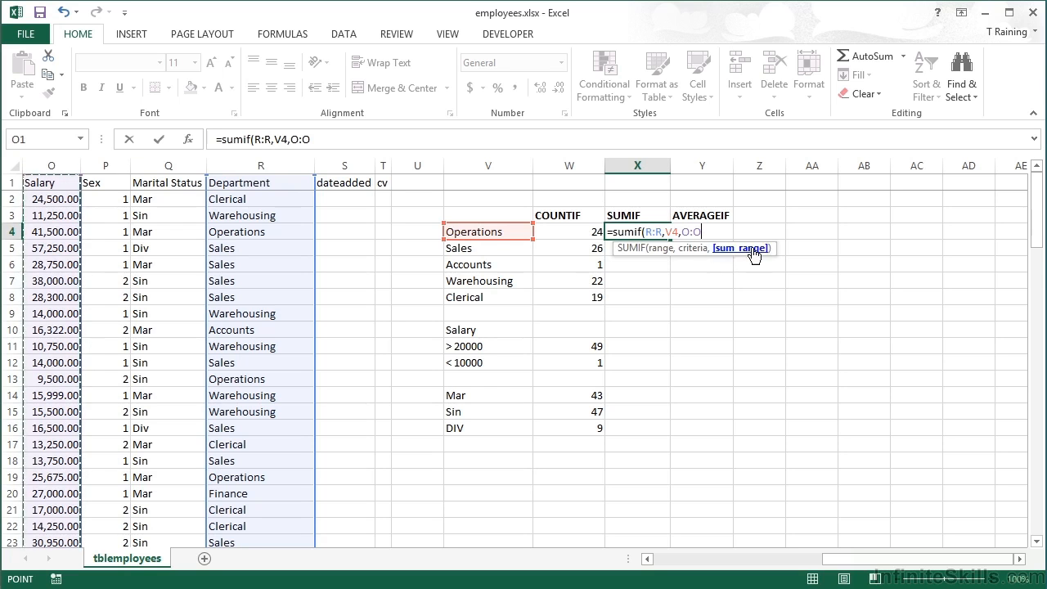
text())
key(ctrl+Return)
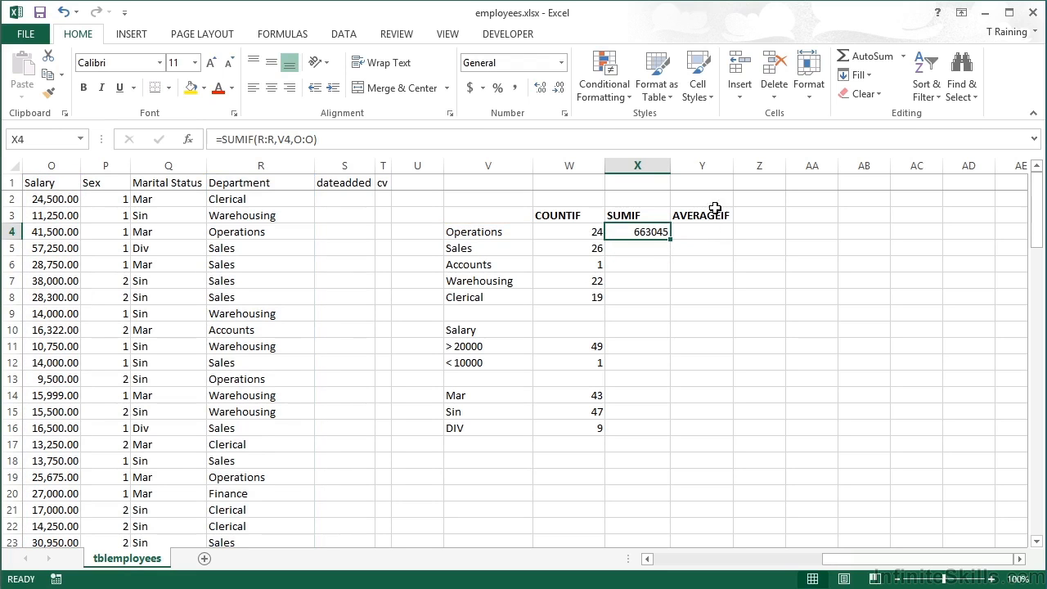
Apply the Accounting number format to X4 and widen column X to fit the total
click(469, 88)
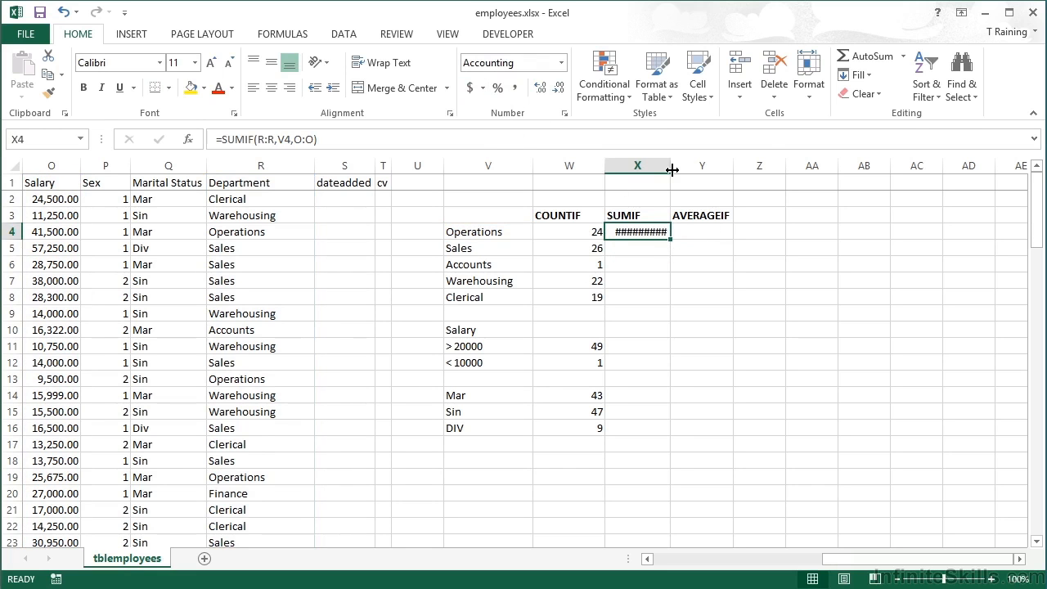
double_click(671, 166)
drag(672, 169, 689, 168)
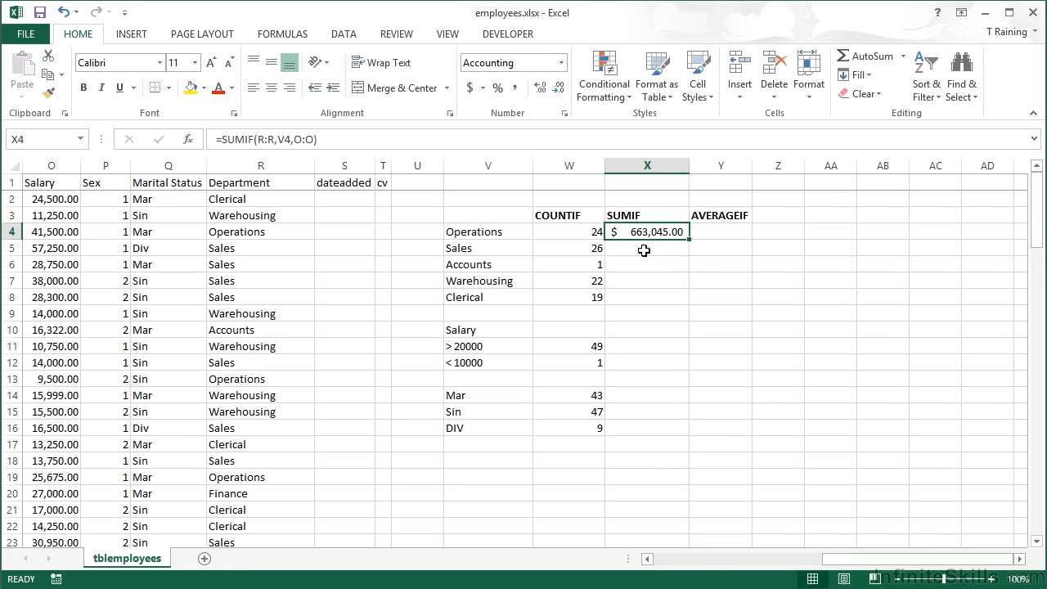
Copy the Operations SUMIF formula down through X8 and inspect the copied formulas for Warehousing and Clerical
drag(688, 239, 687, 303)
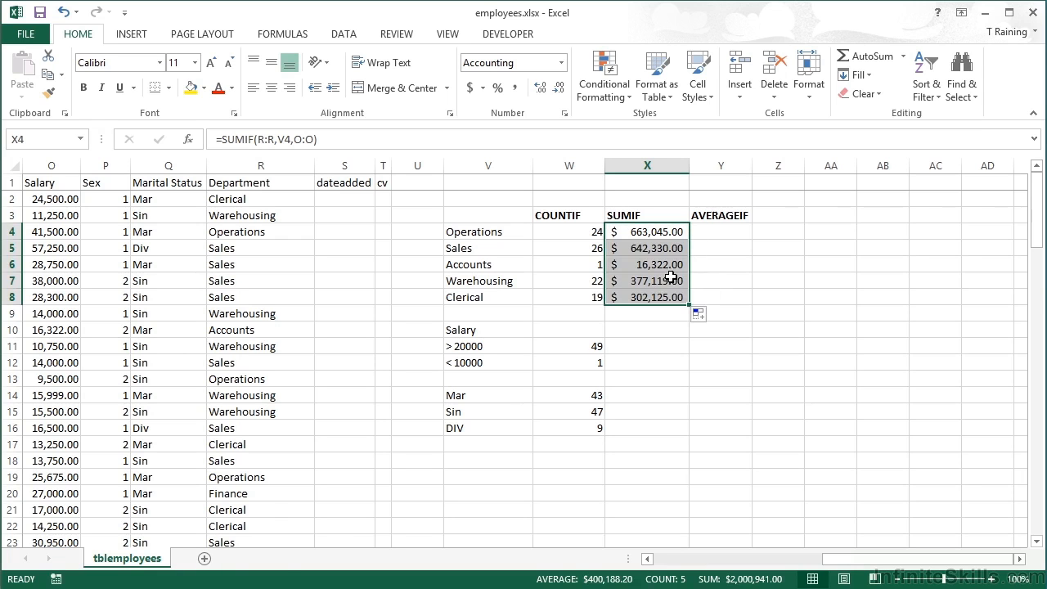
double_click(681, 281)
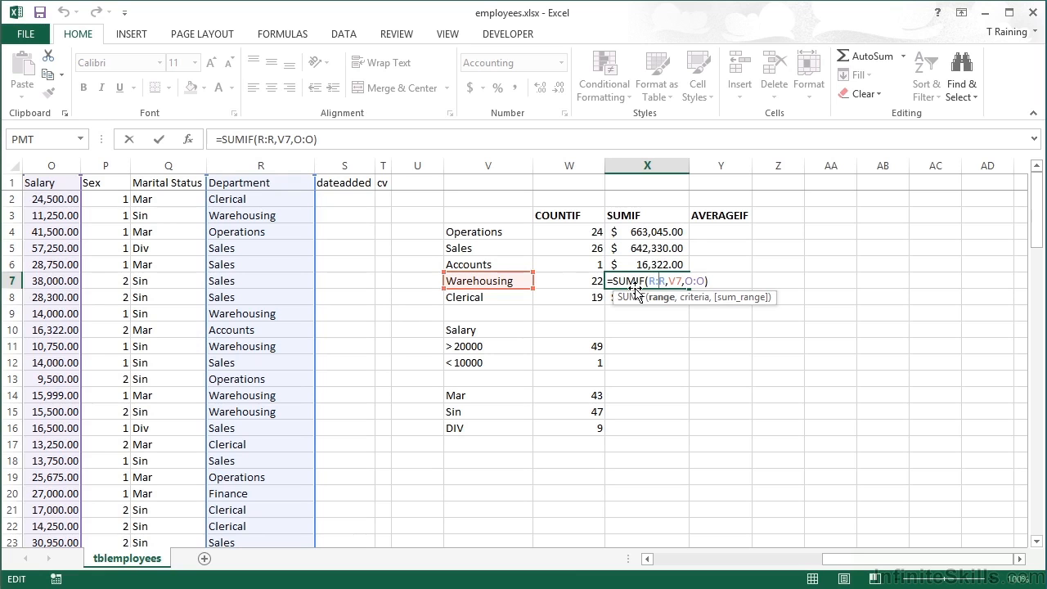
key(Return)
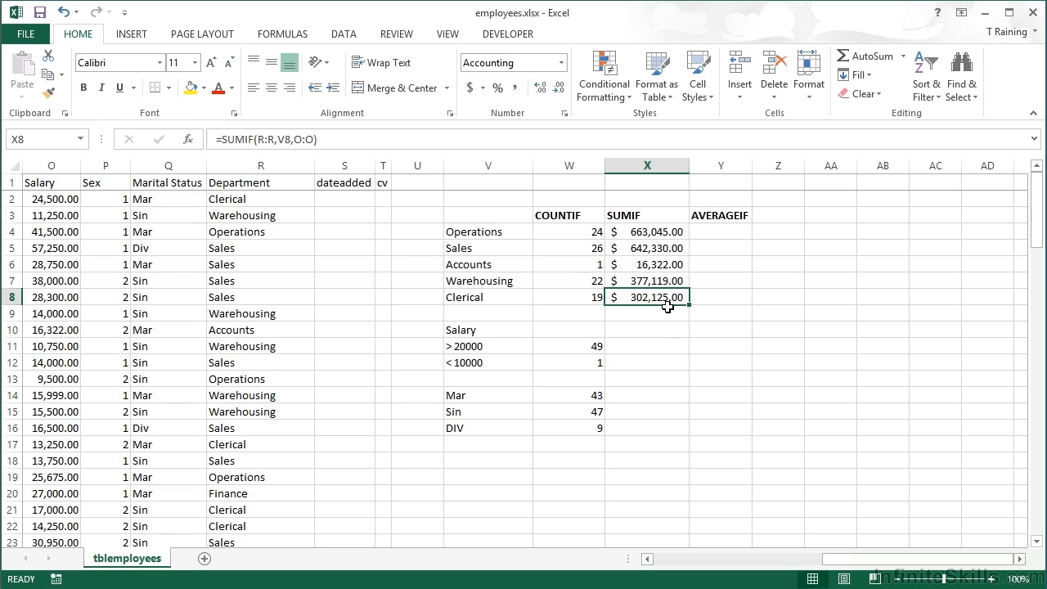
double_click(652, 299)
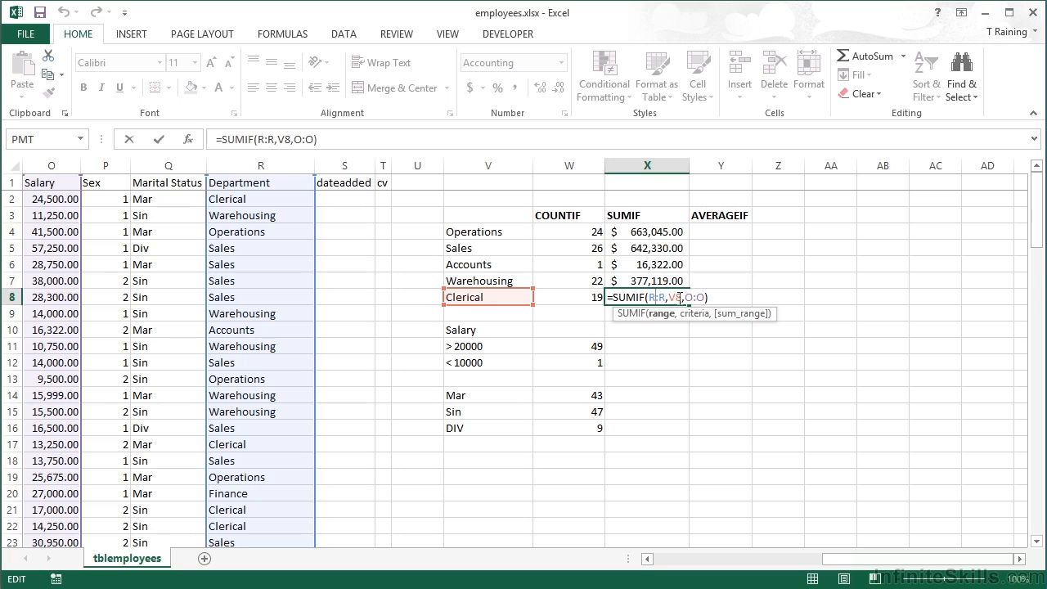
key(Return)
key(Return)
key(Return)
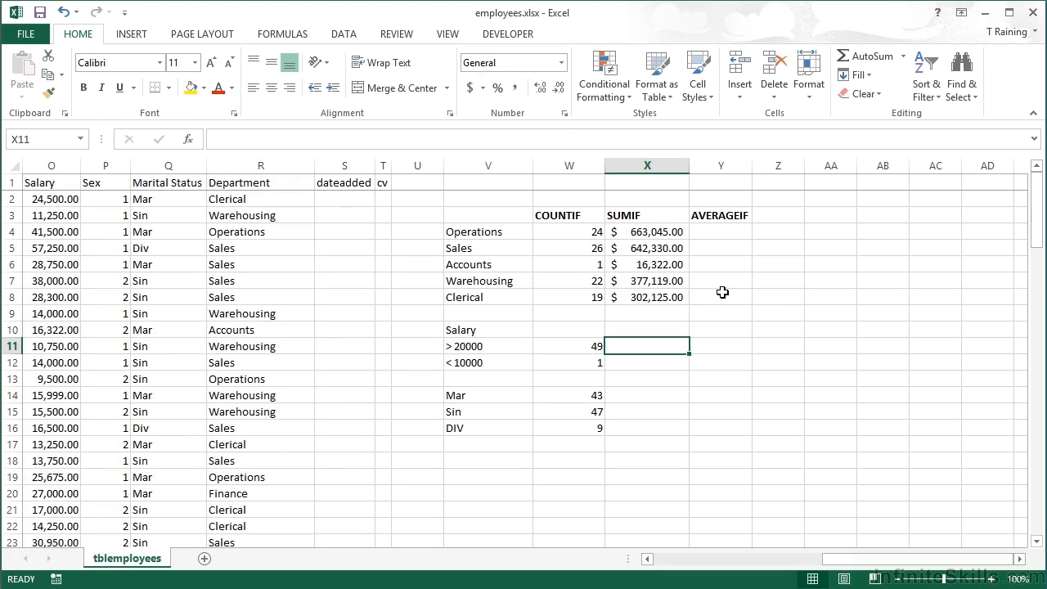
Enter =SUMIF(O:O,">20000") in X11 to total the salaries above 20000, and apply the Accounting format to it
double_click(658, 347)
text(=sumif)
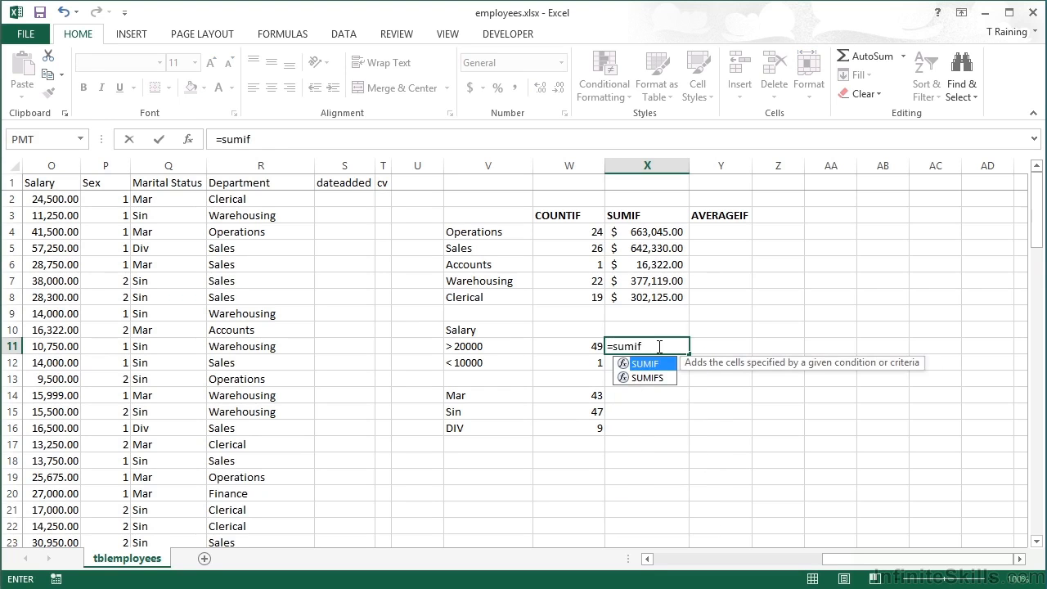
text(()
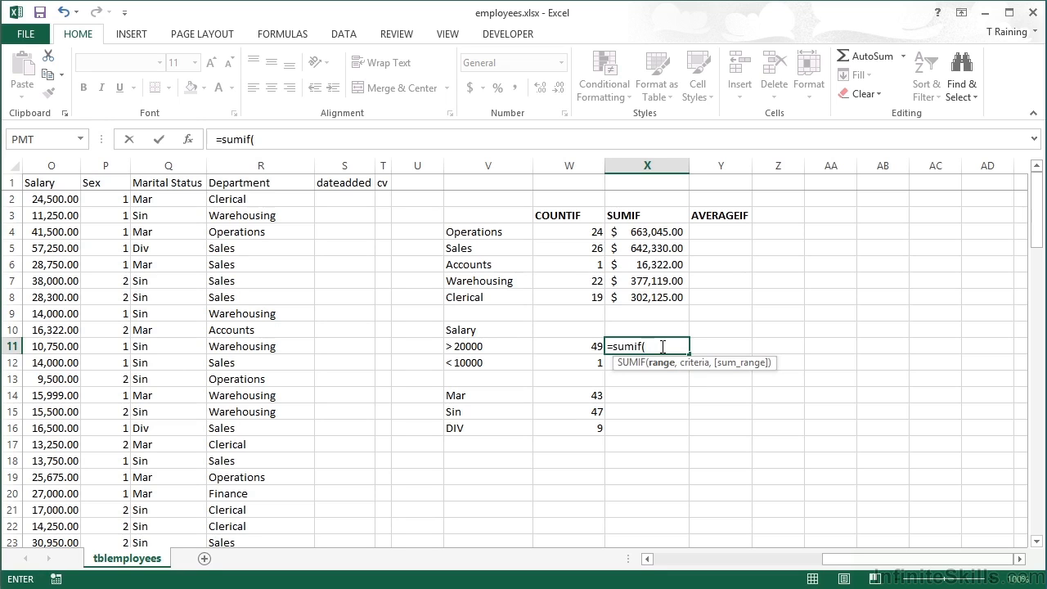
click(67, 165)
text(,)
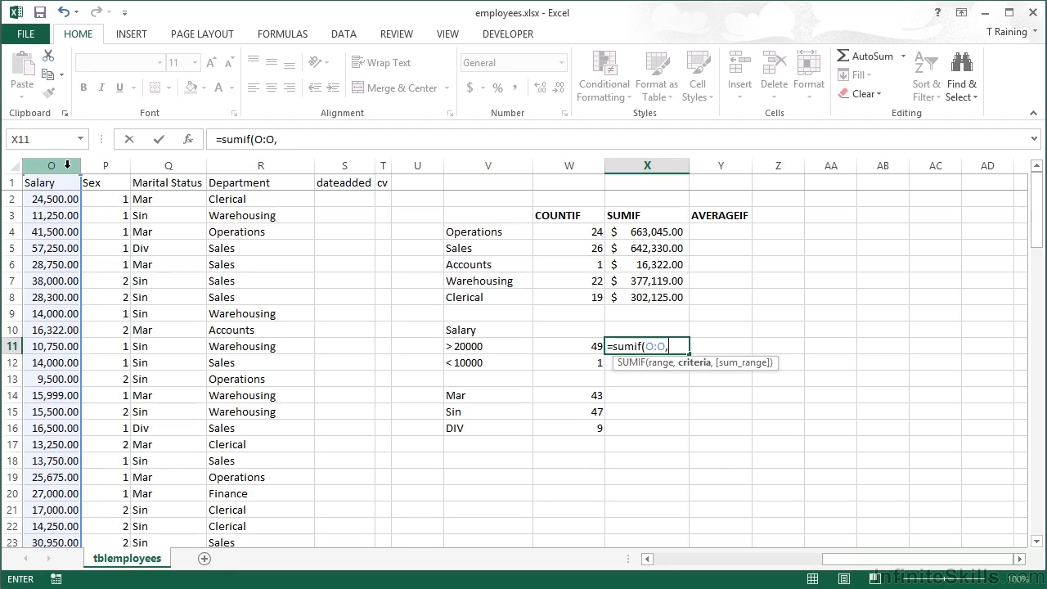
text(">20000"))
key(Return)
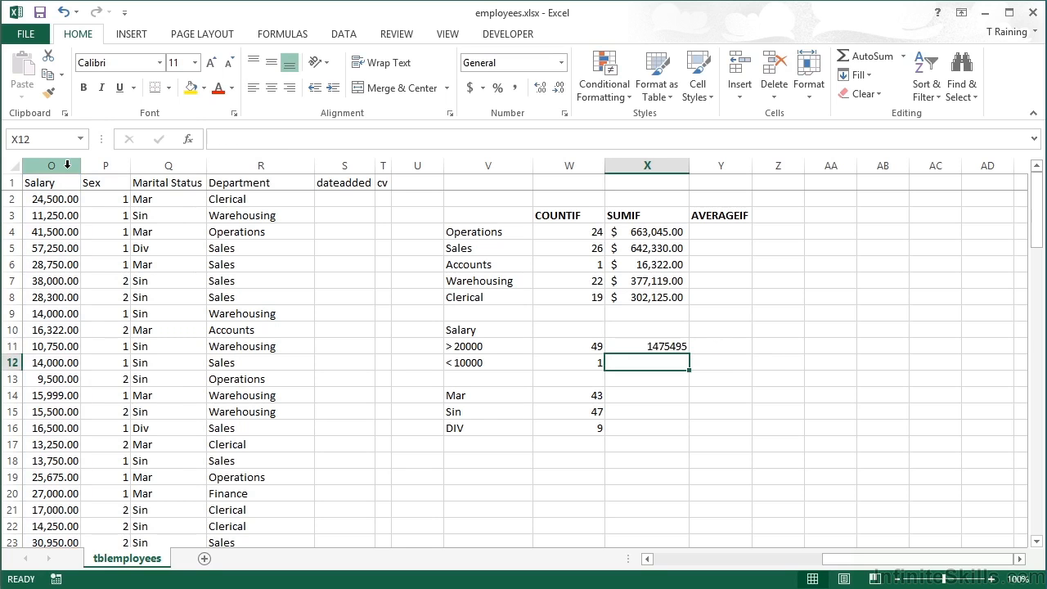
key(Up)
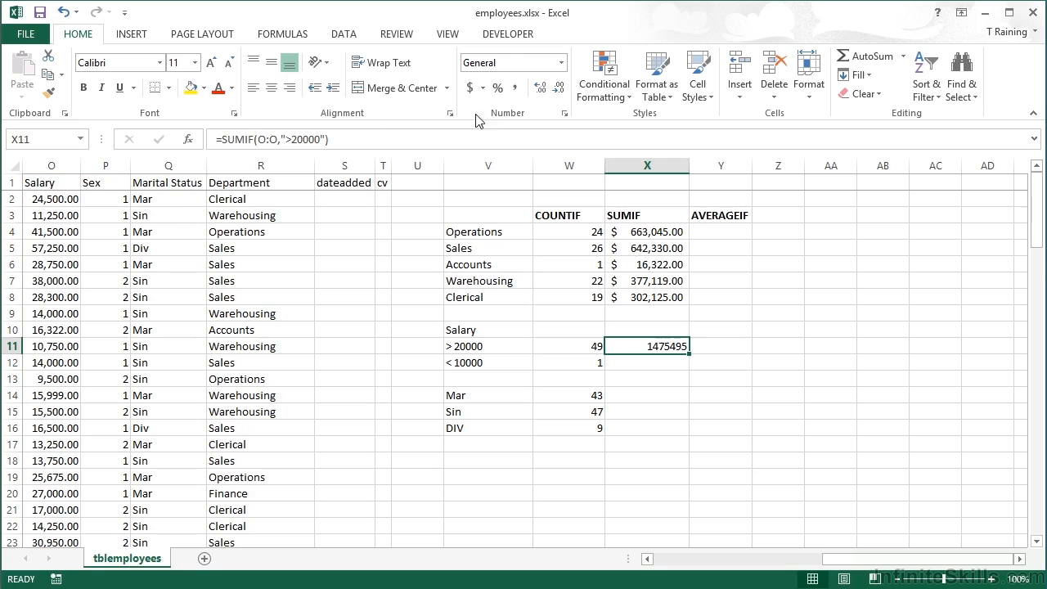
click(467, 90)
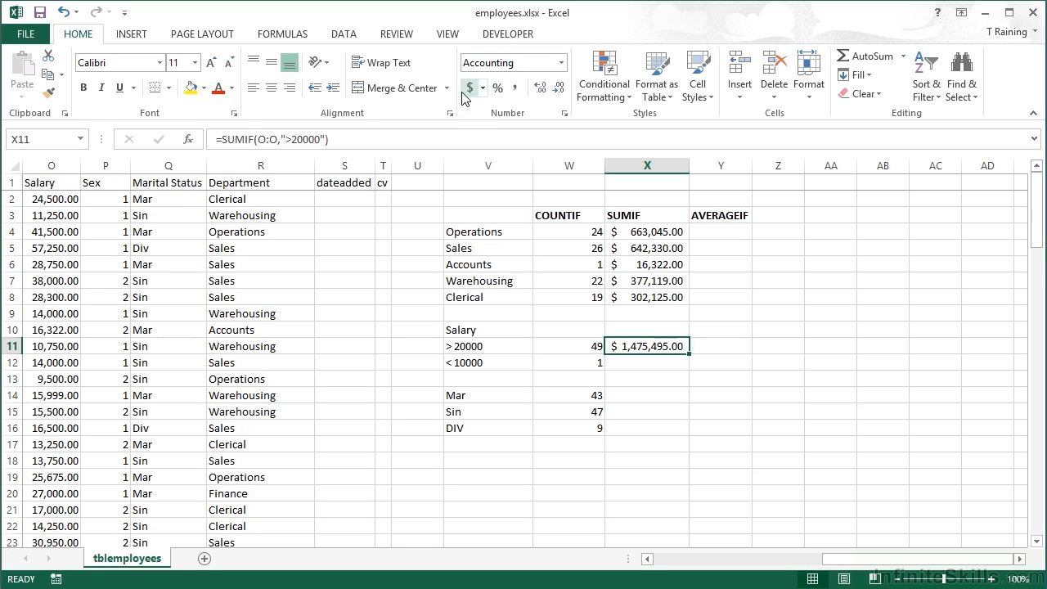
Copy the salary total formula into X12 and change its criterion to "<10000"
drag(689, 355, 684, 368)
click(661, 364)
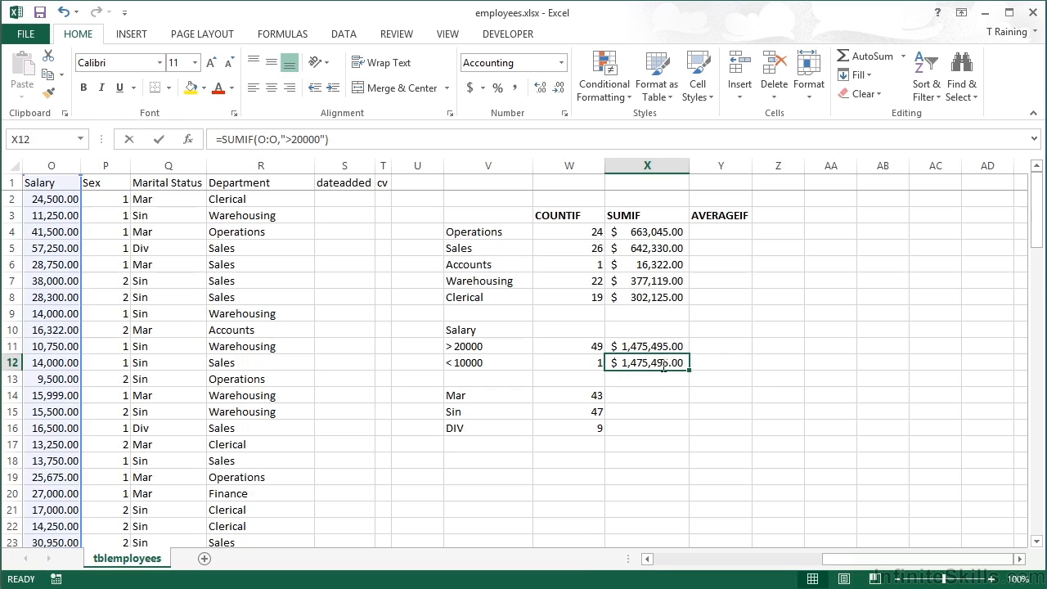
double_click(661, 364)
click(684, 363)
key(BackSpace)
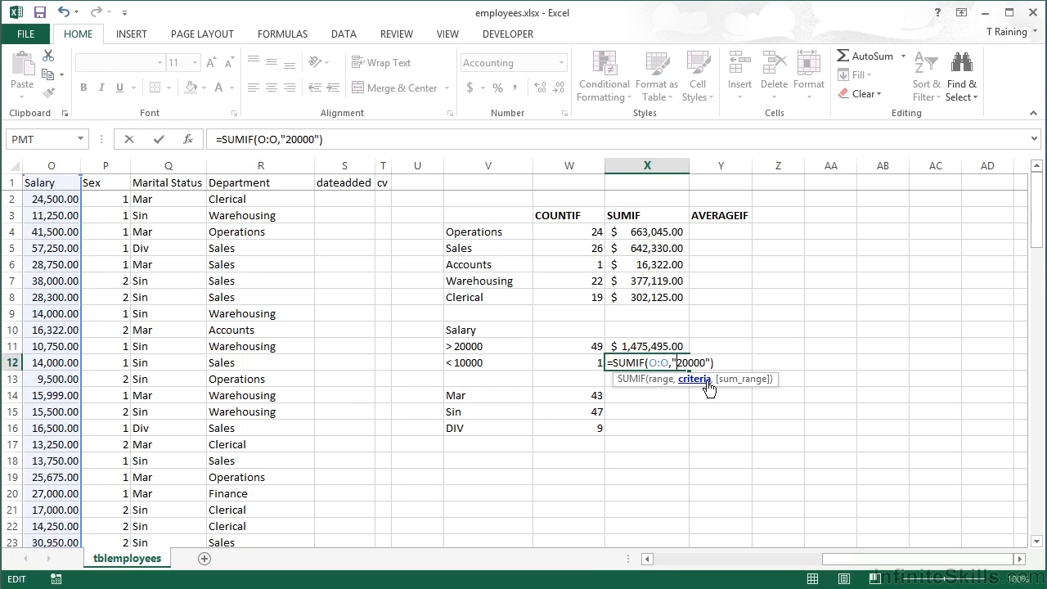
text(<)
key(BackSpace)
text(1)
key(ctrl+Return)
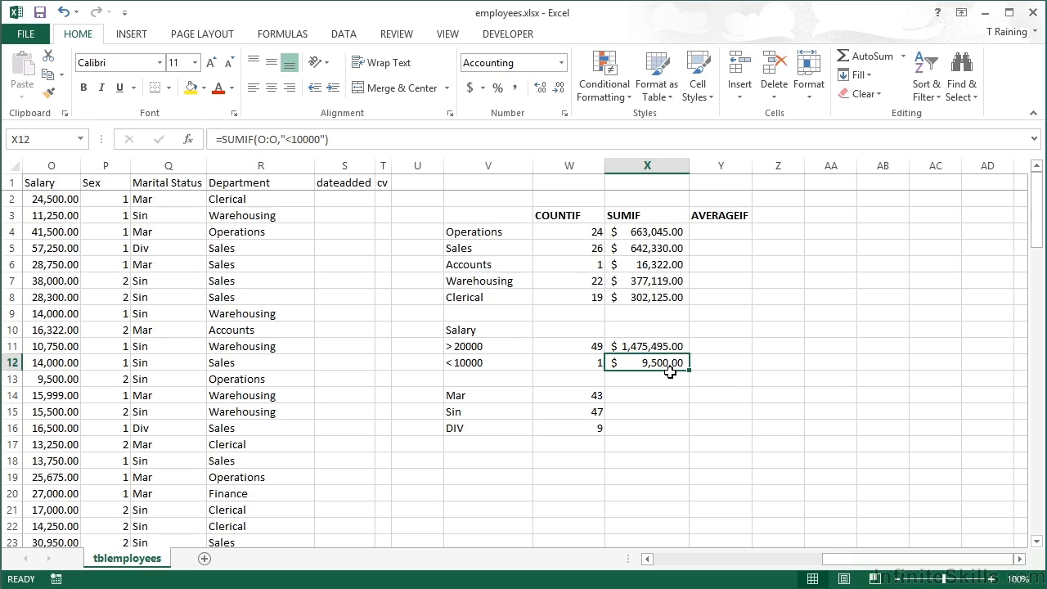
Enter =SUMIF(Q:Q,V14,O:O) in X14 to total the salaries of married staff, and apply the Accounting format to it
click(648, 396)
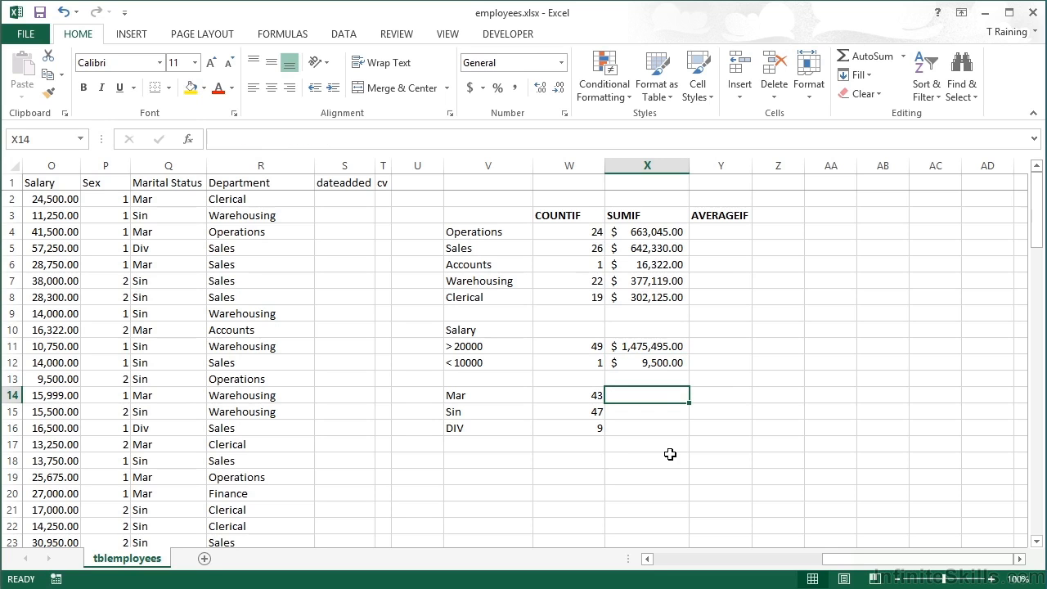
text(=)
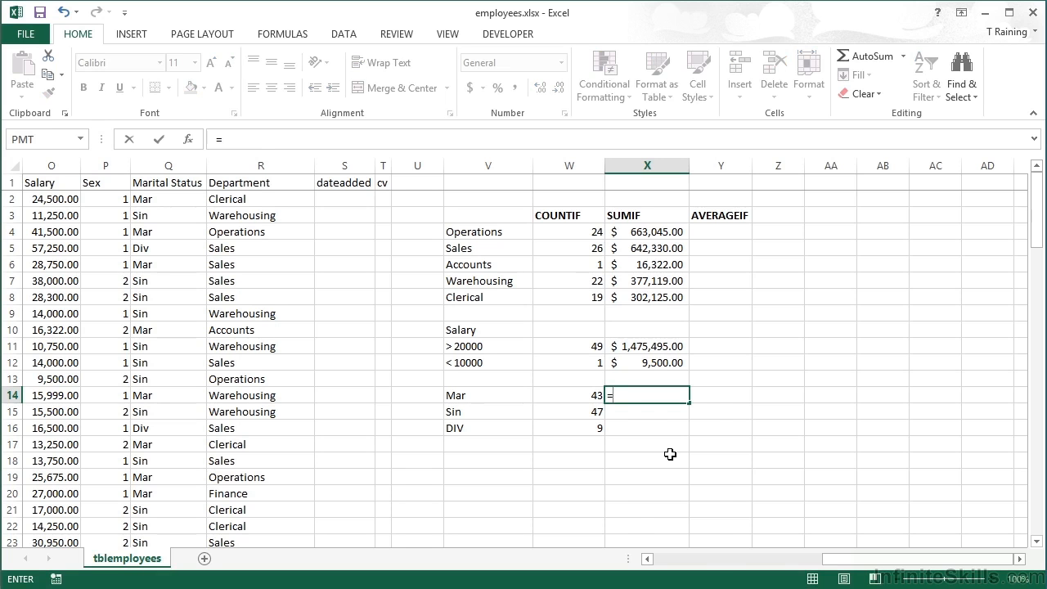
text(sumif()
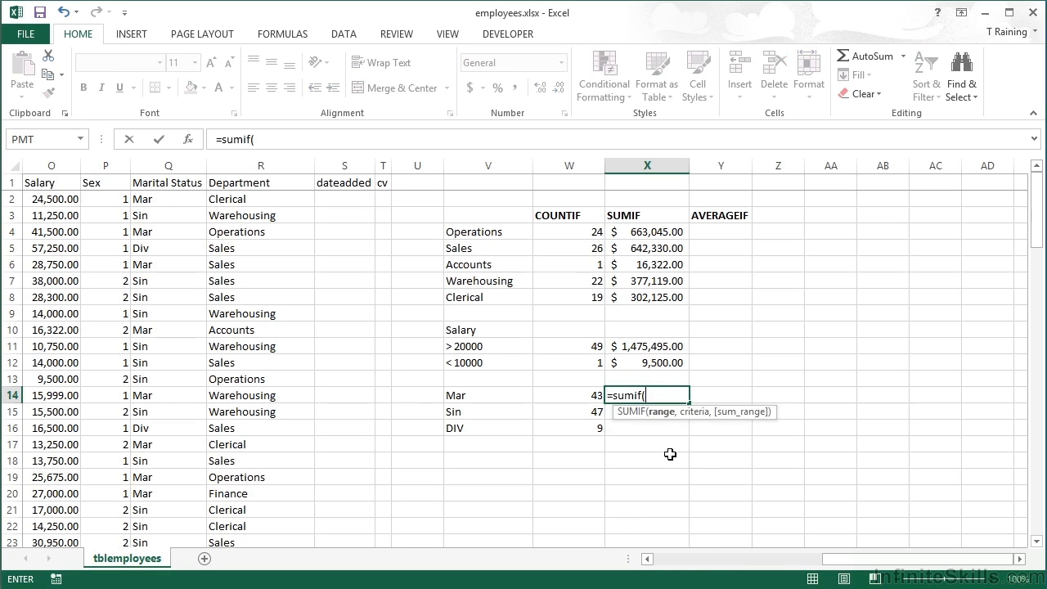
click(156, 161)
text(,)
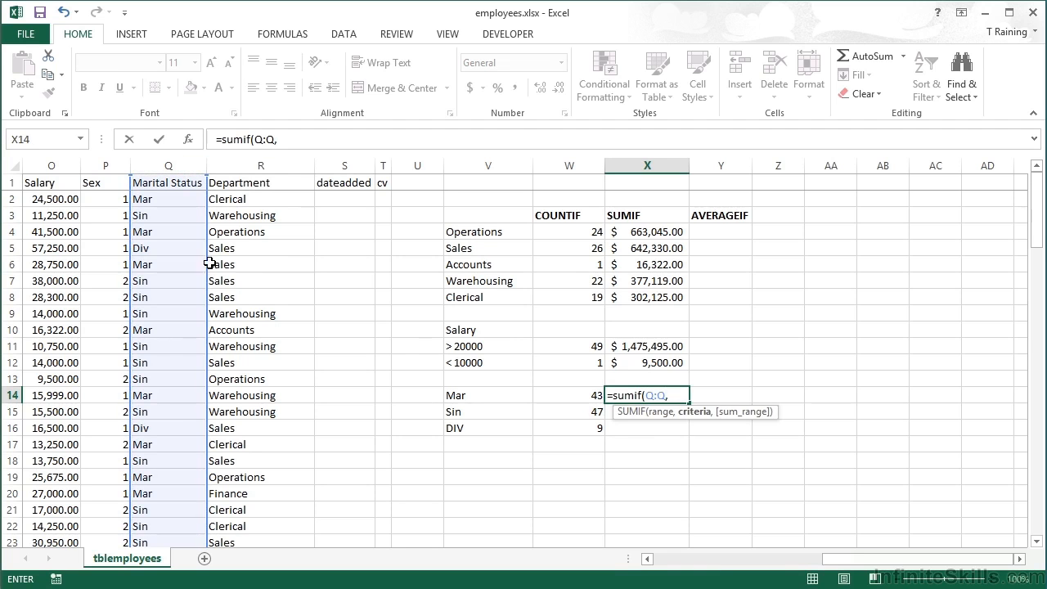
click(474, 396)
text(,)
click(63, 161)
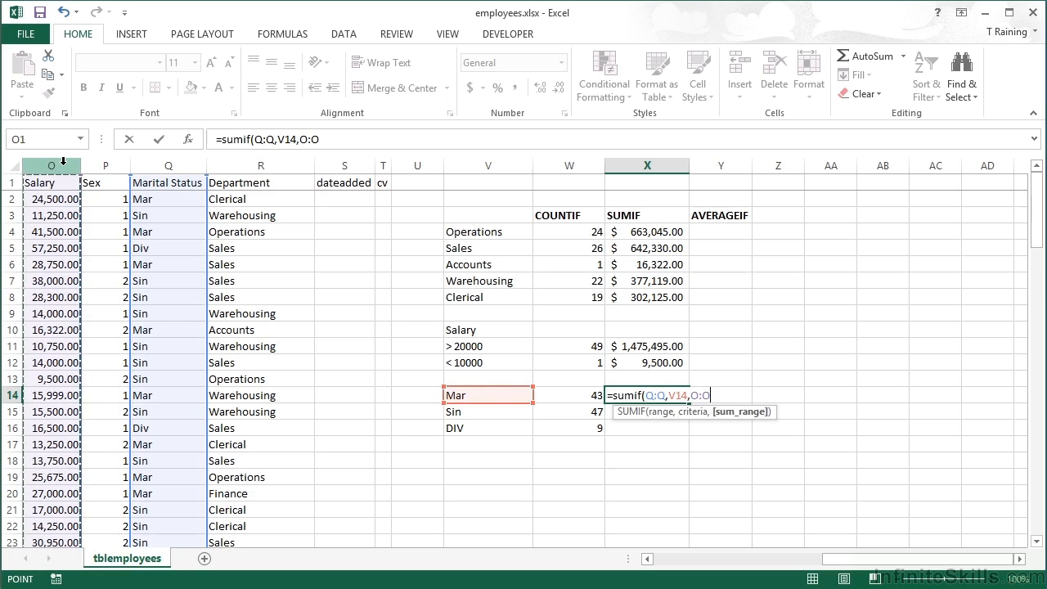
text())
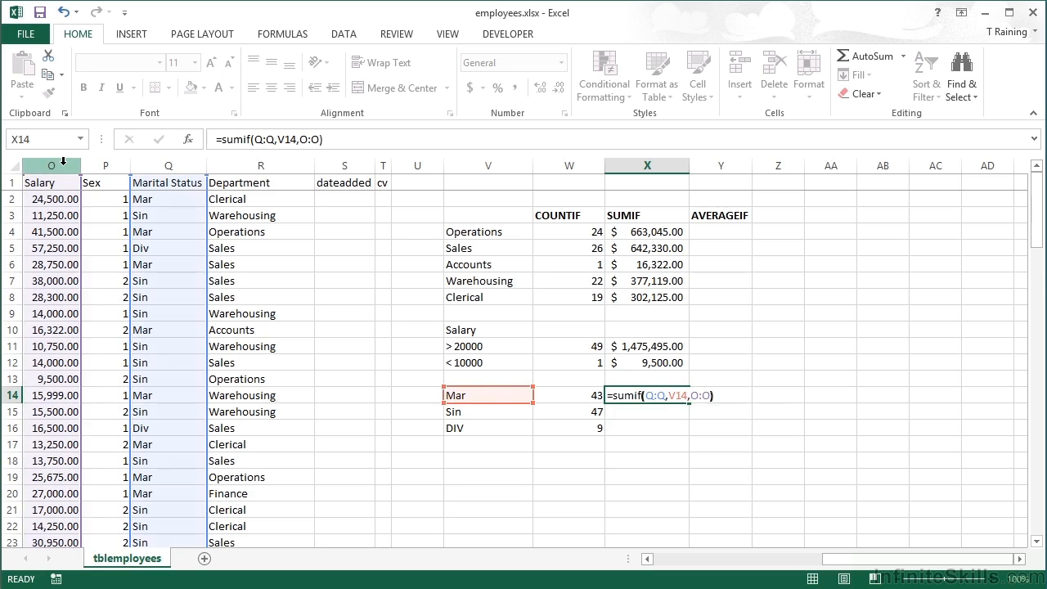
key(Return)
key(Up)
click(470, 88)
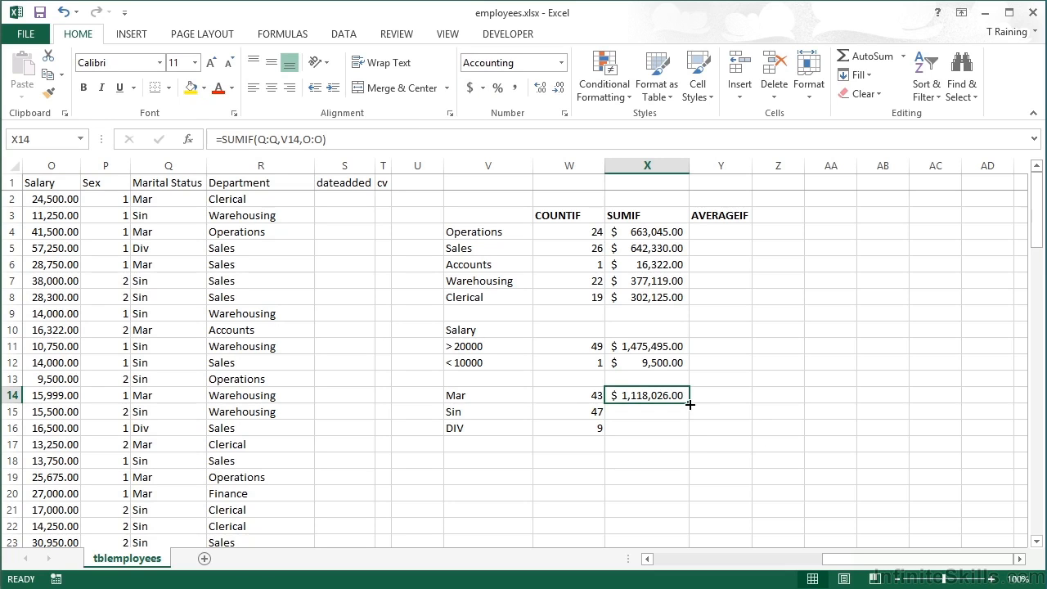
Copy the marital status SUMIF formula down through X16 and inspect the copied formula for DIV
drag(689, 404, 689, 438)
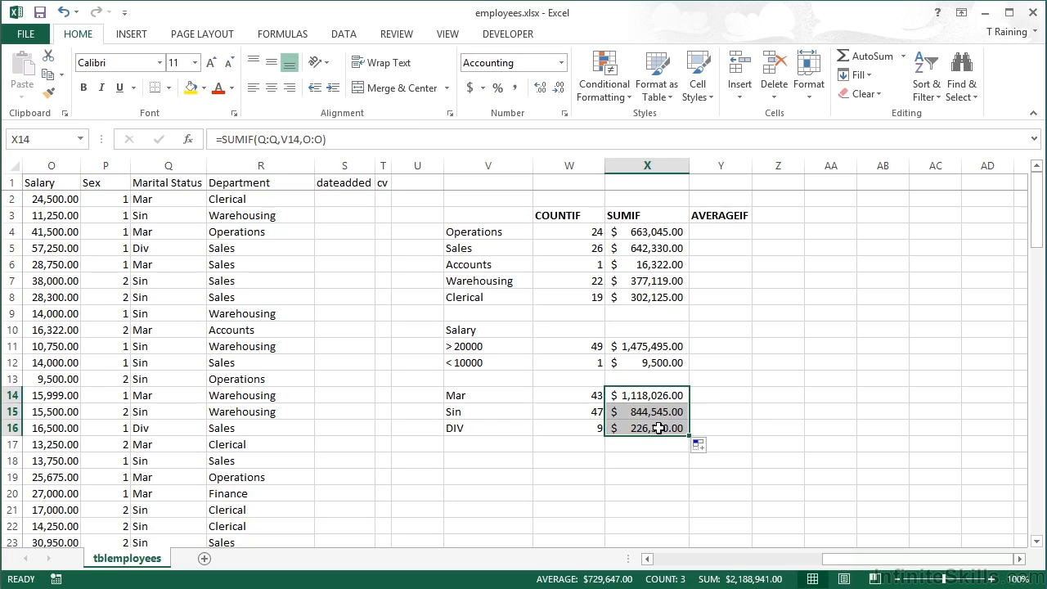
double_click(663, 425)
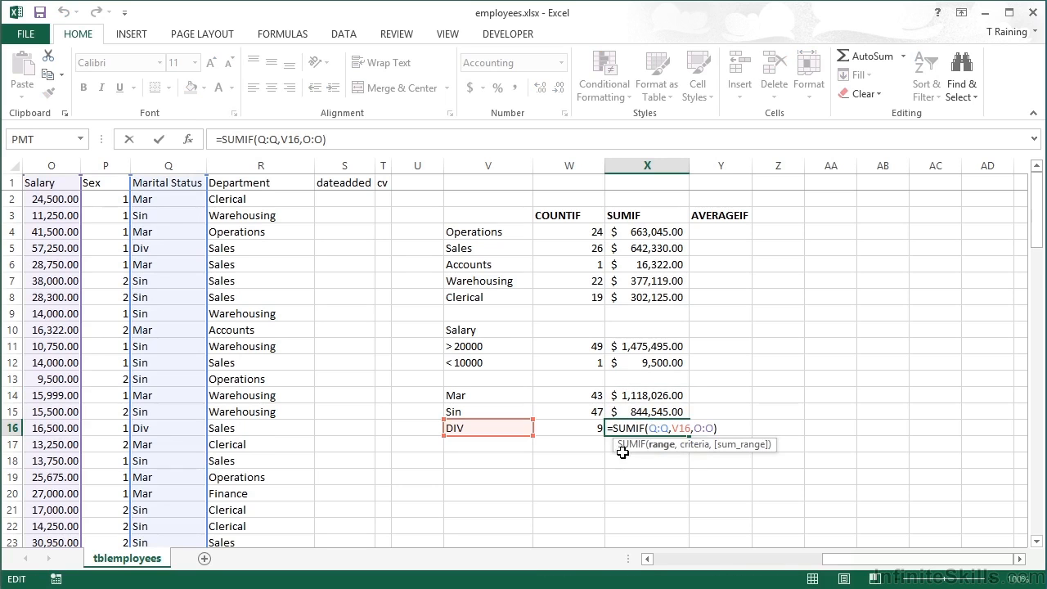
click(651, 427)
key(Return)
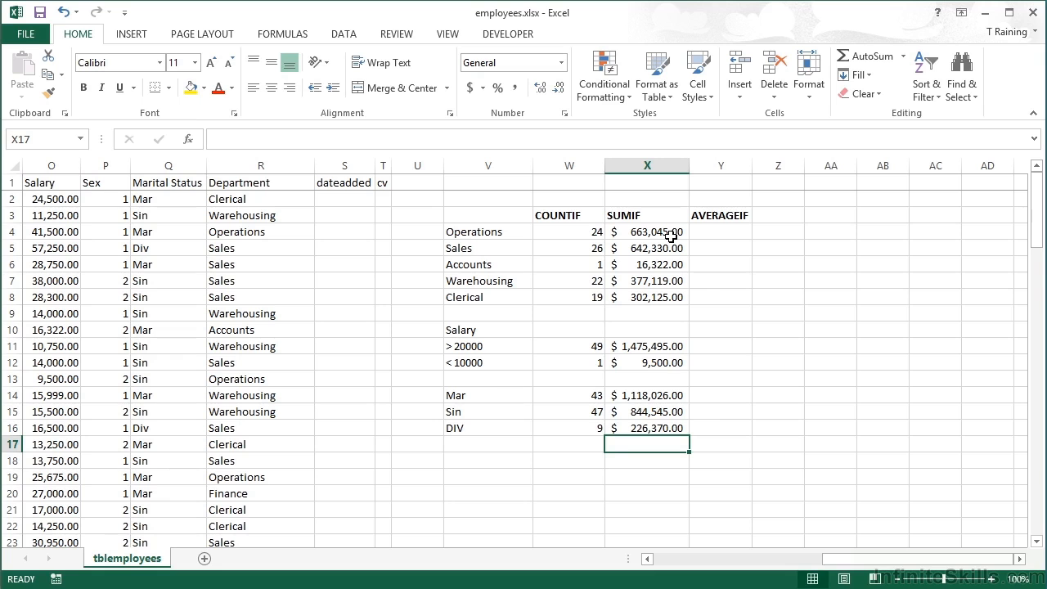
Enter =AVERAGEIF(R:R,V4,O:O) in Y4 to average the salaries of the Operations department
click(727, 232)
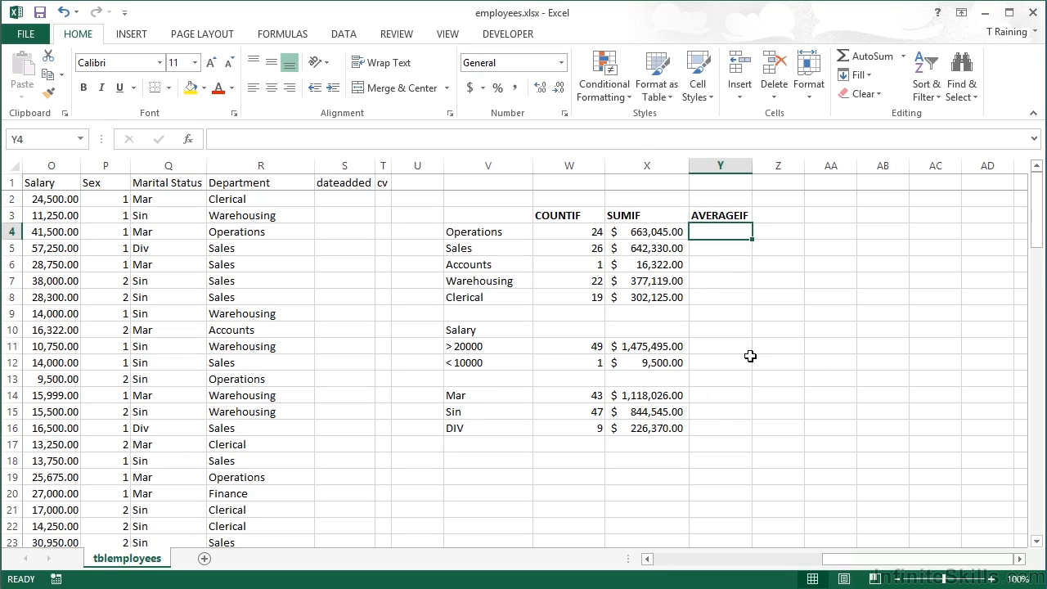
text(=)
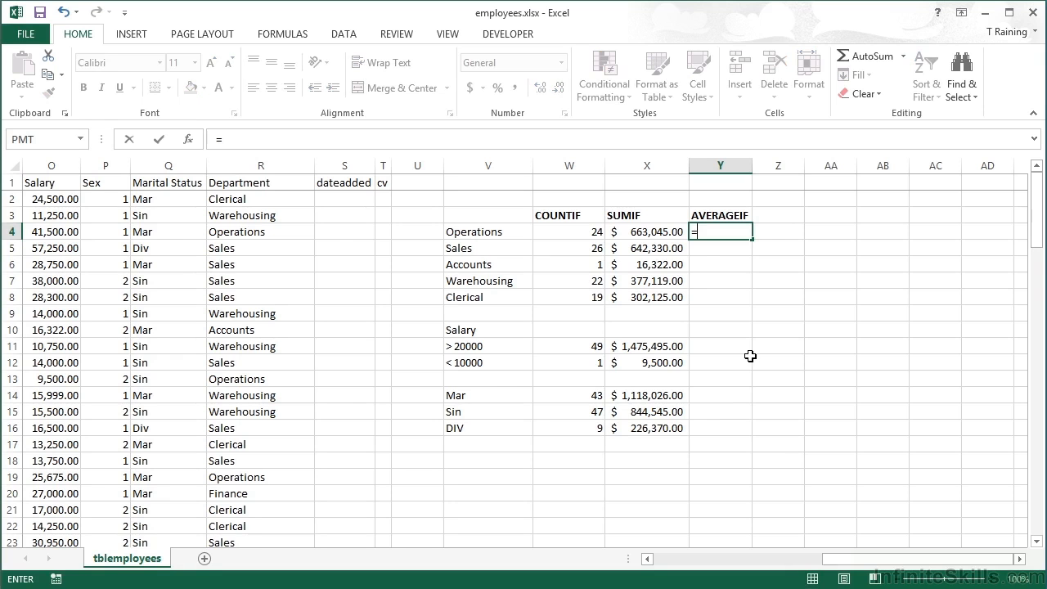
text(average)
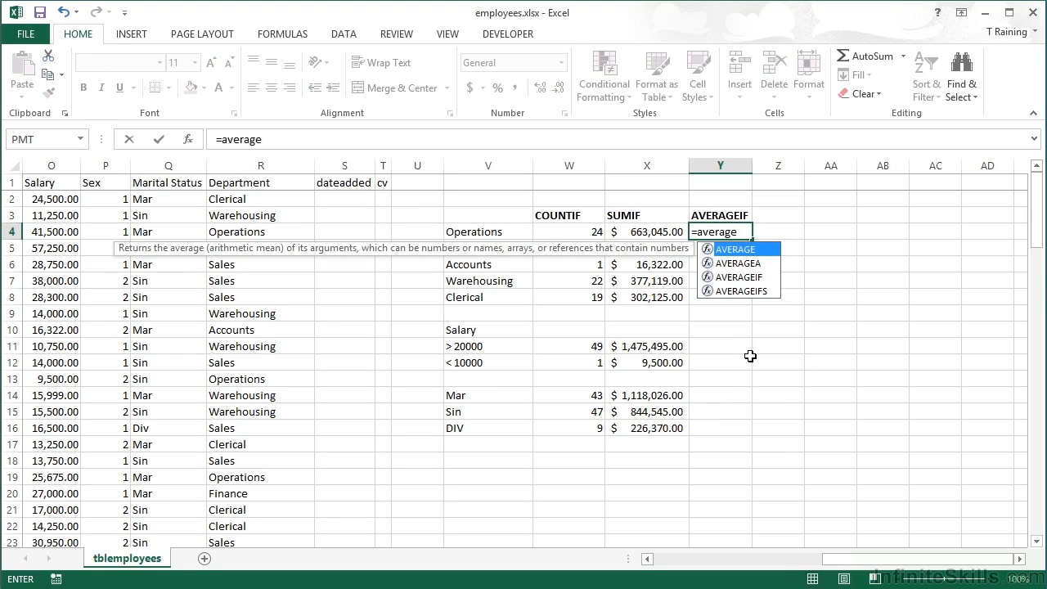
text(if)
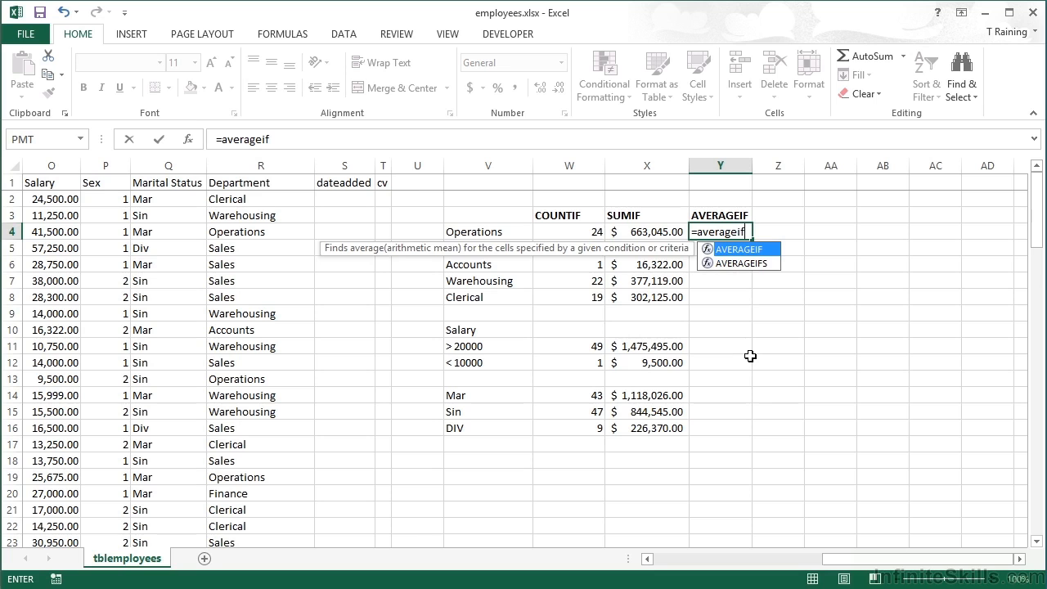
text(()
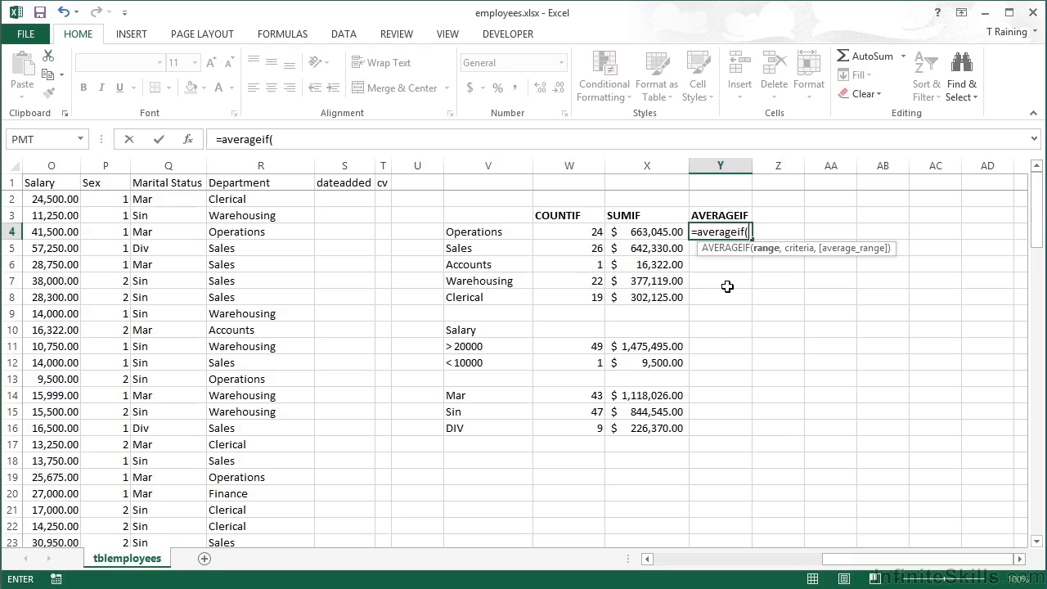
click(238, 164)
text(,)
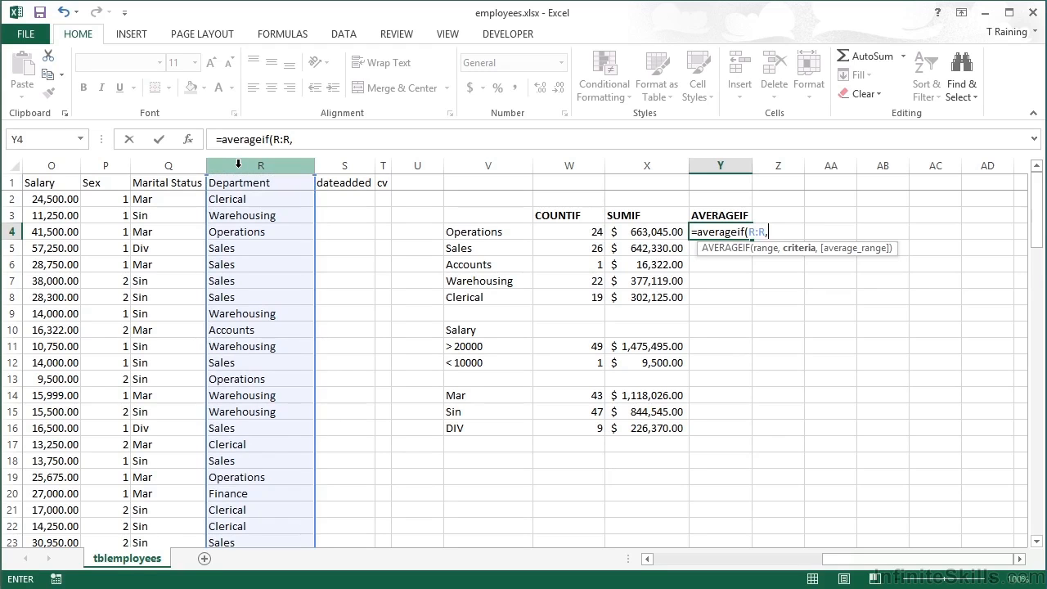
click(484, 233)
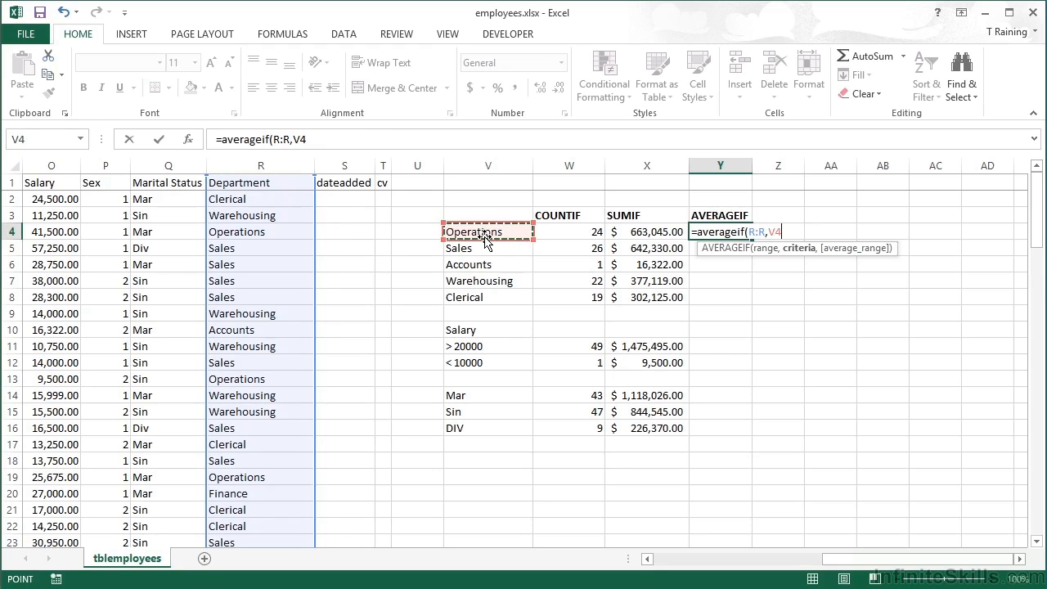
text(,O:O)
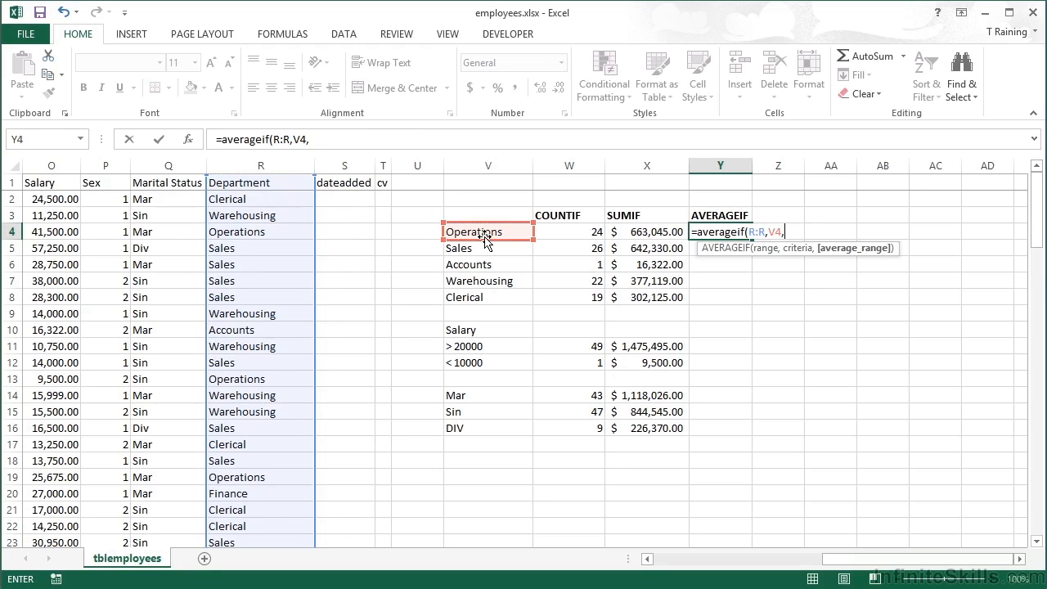
click(59, 165)
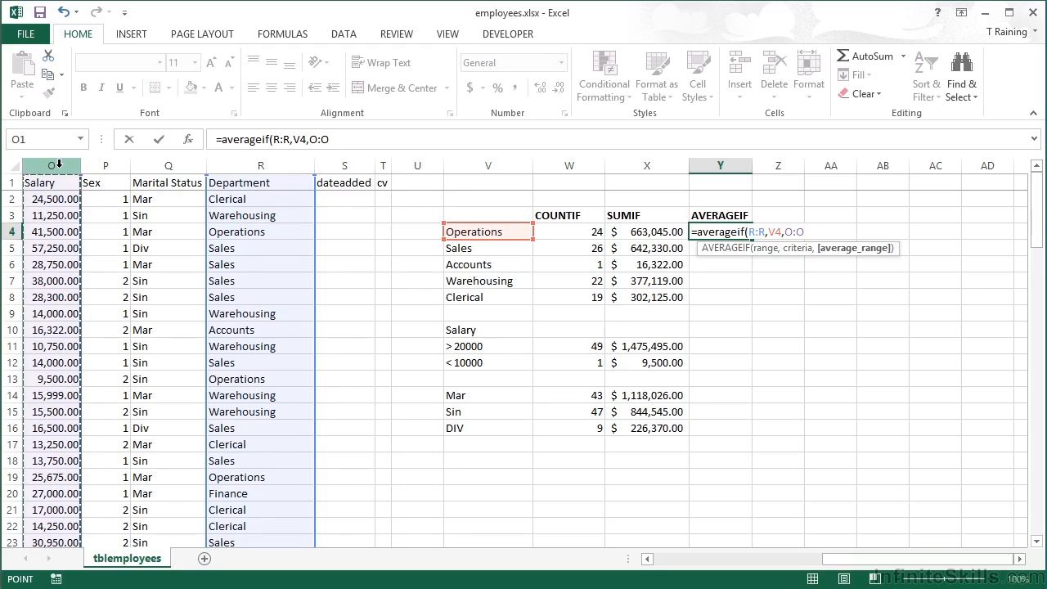
text())
key(Return)
Apply the Accounting format to Y4 and copy its formula down through Y8 for the other departments
key(Up)
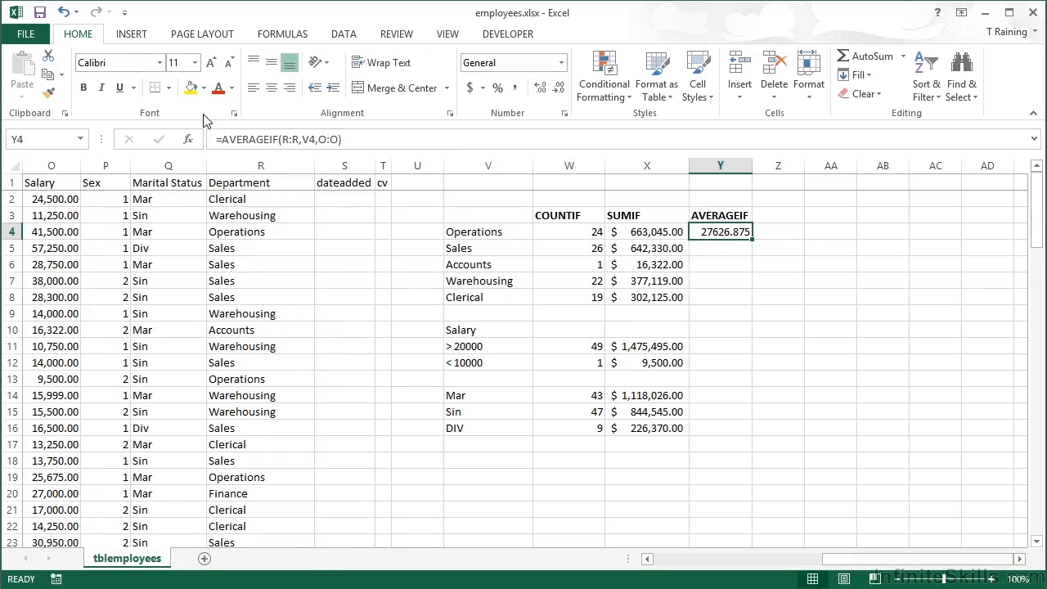
click(469, 88)
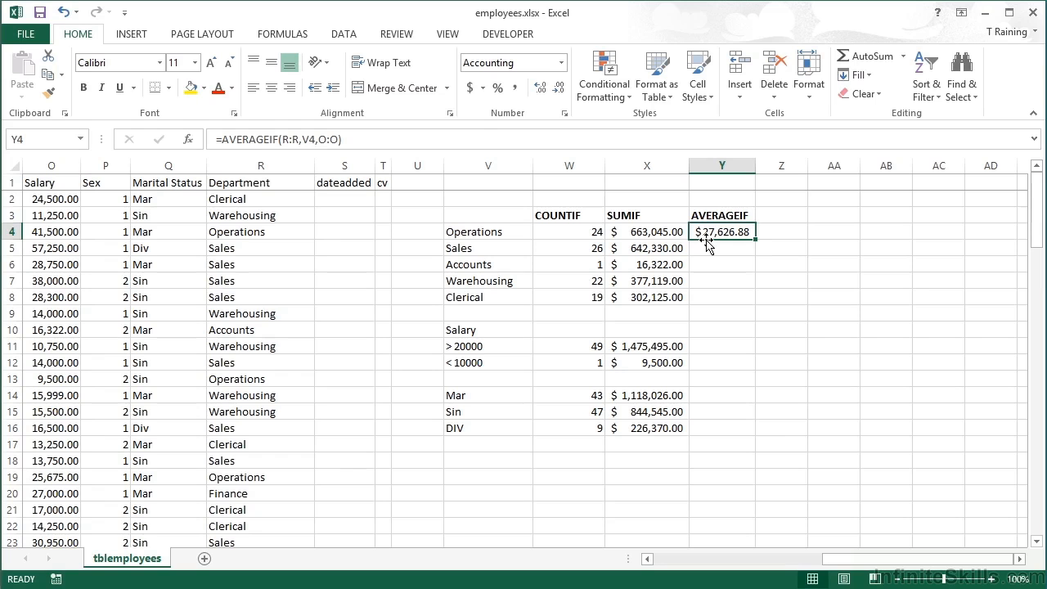
double_click(755, 239)
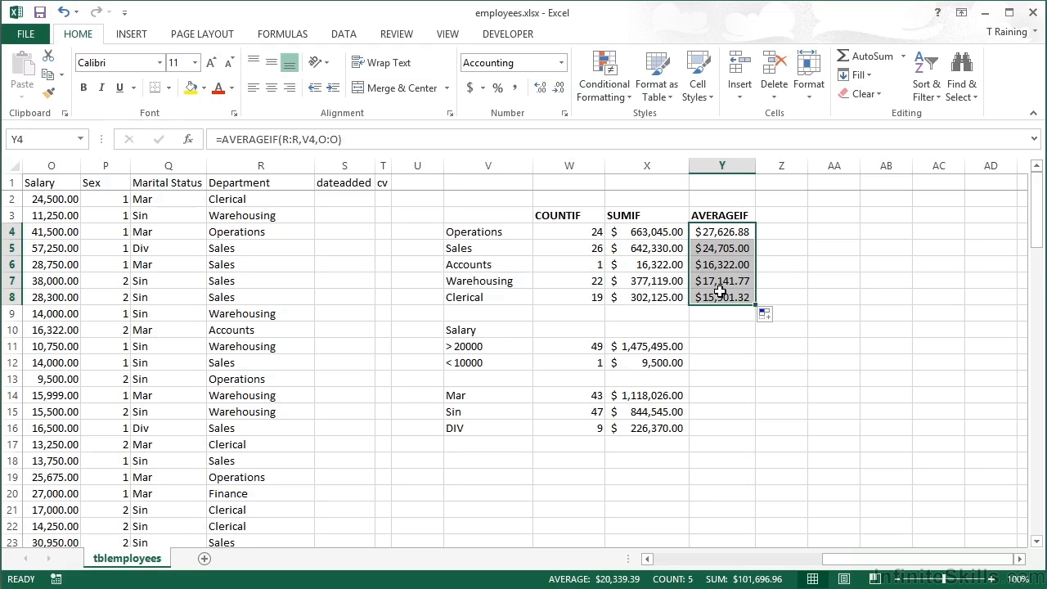
Cross-check the department averages by entering =X4/W4 in AA4 and copying it down through AA8
click(822, 232)
text(=)
key(Left)
key(Left)
key(Left)
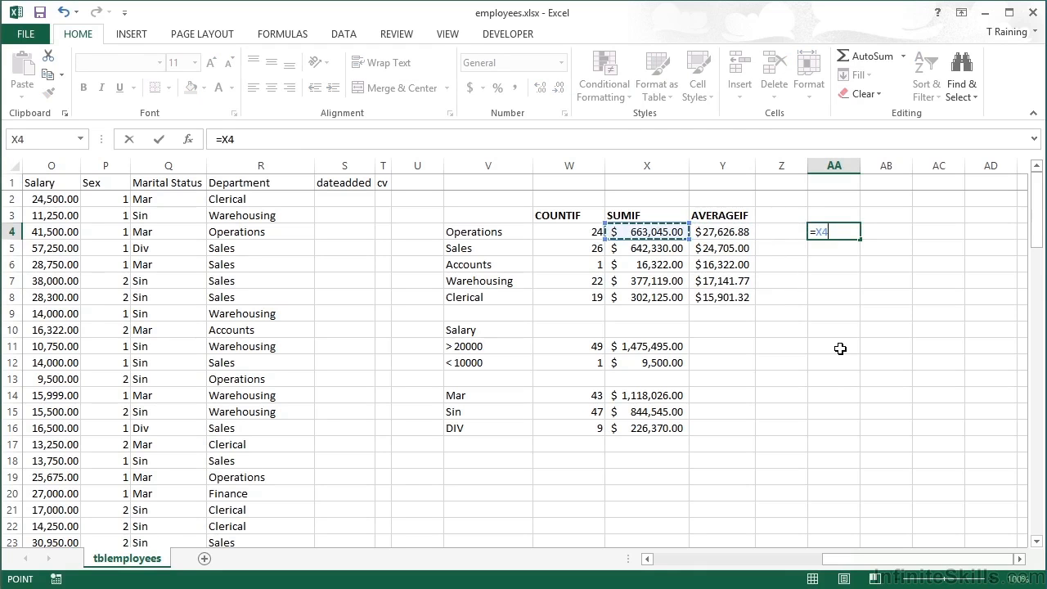
text(/)
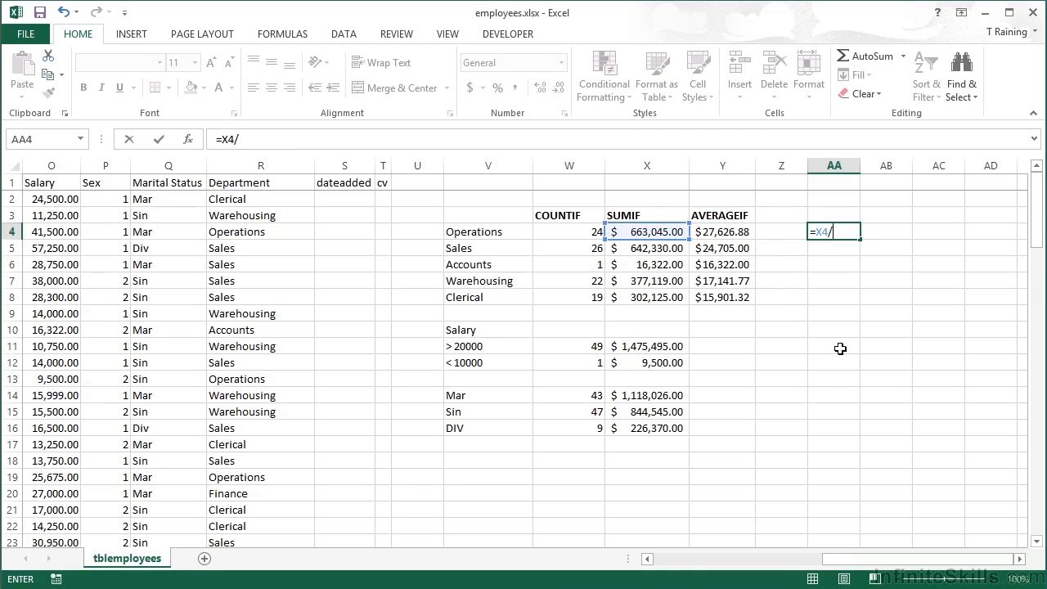
key(Left)
key(Left)
key(Left)
key(Left)
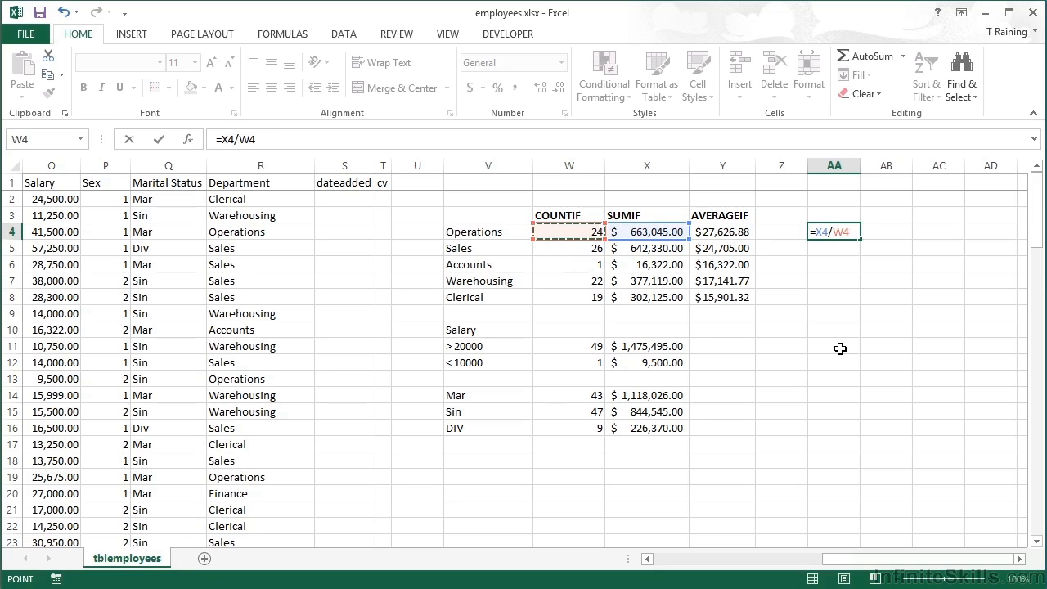
key(ctrl+Return)
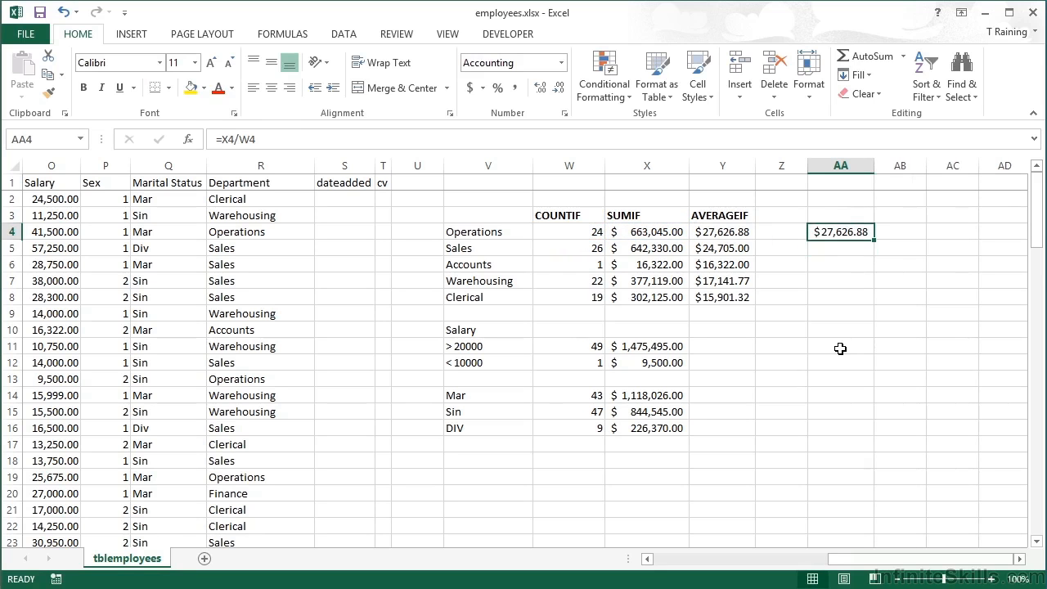
drag(874, 239, 867, 301)
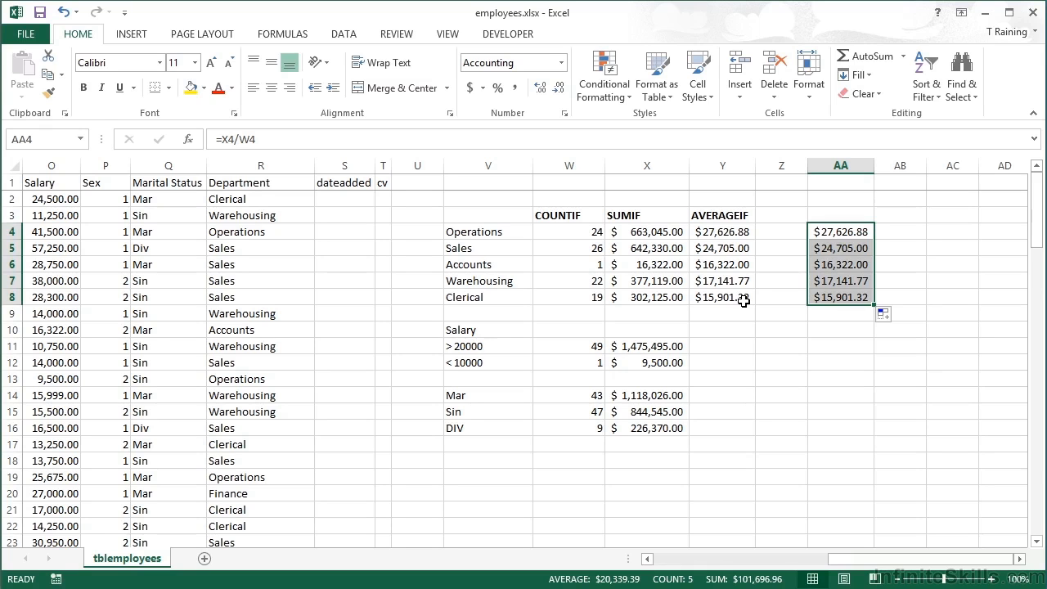
Enter =AVERAGEIF(O:O,">20000") in Y11 to average the salaries above 20000
click(705, 344)
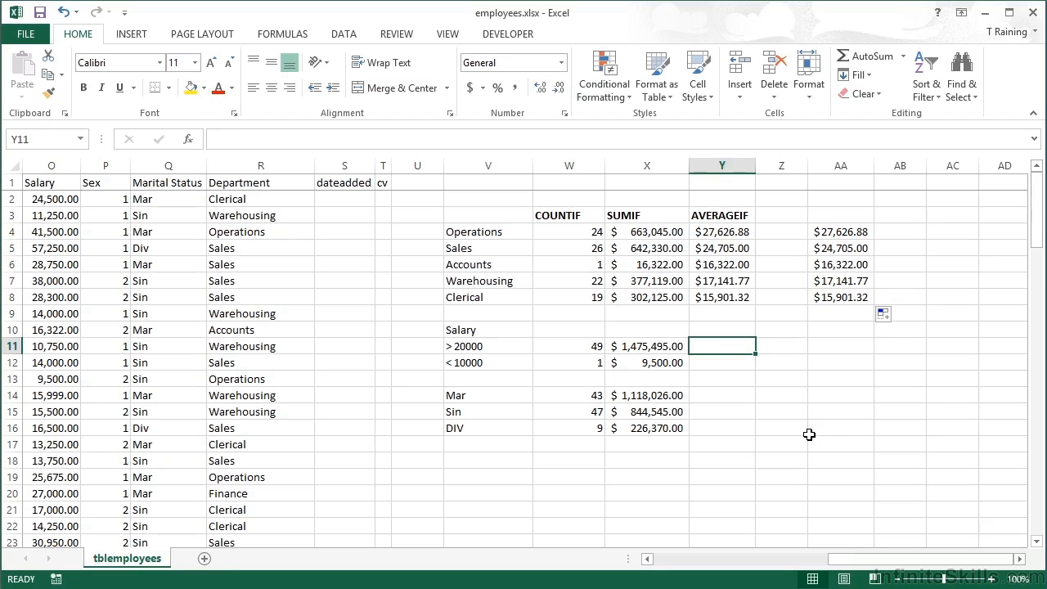
text(=ave)
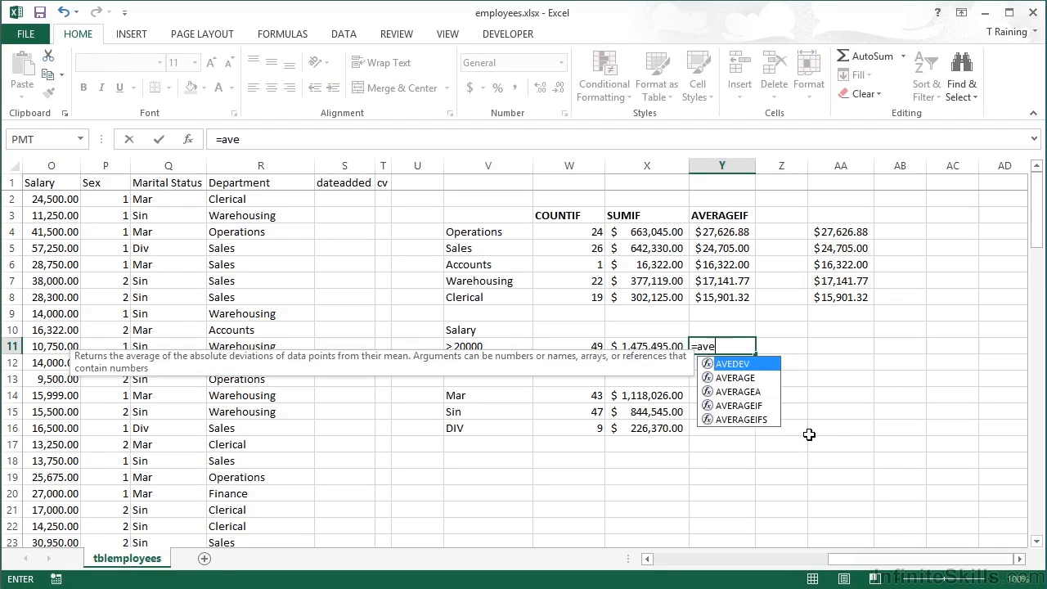
text(ragei)
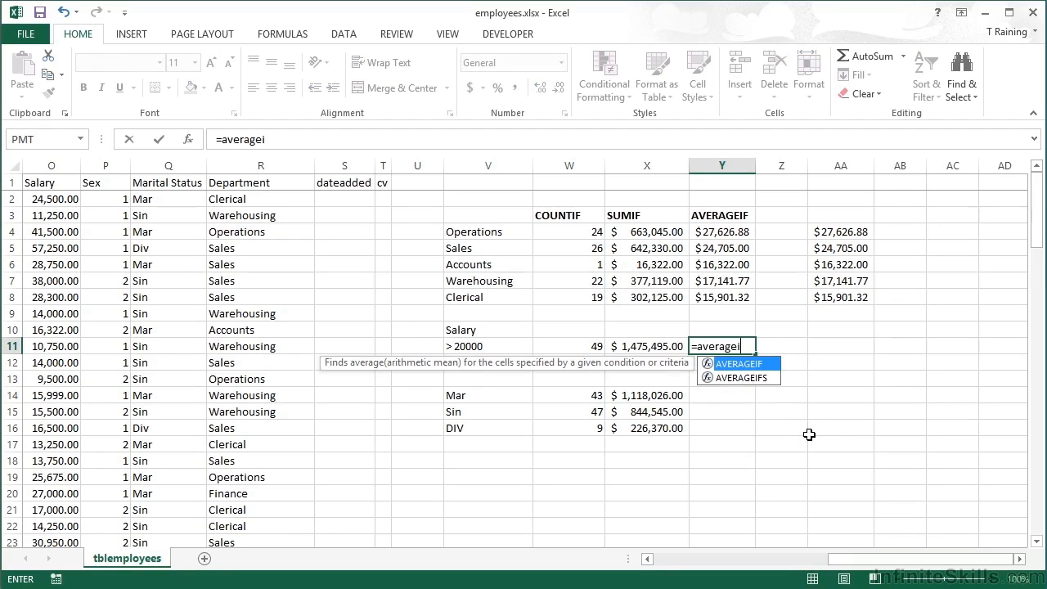
key(Tab)
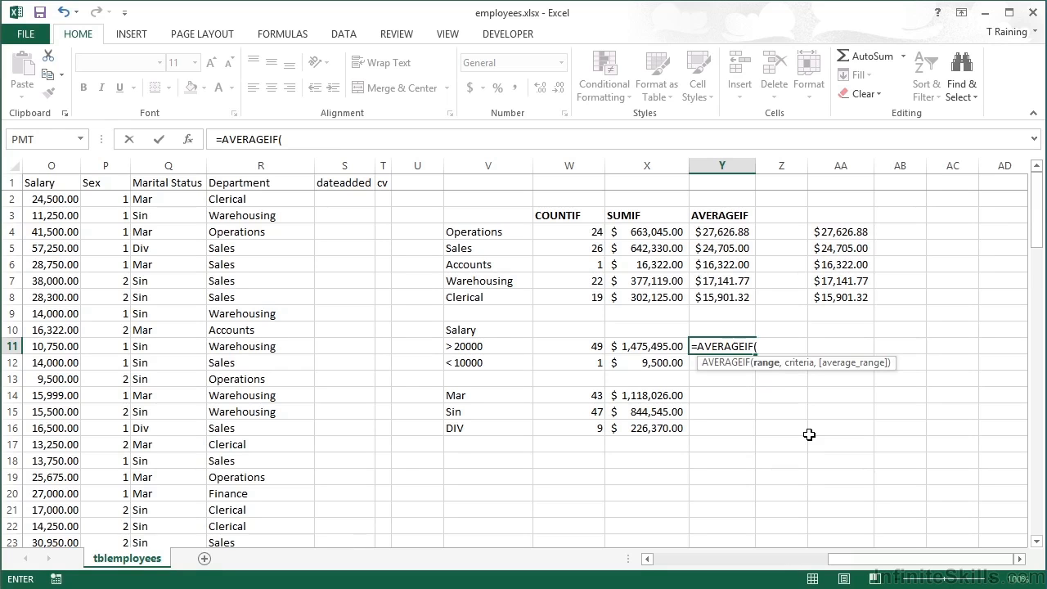
click(64, 166)
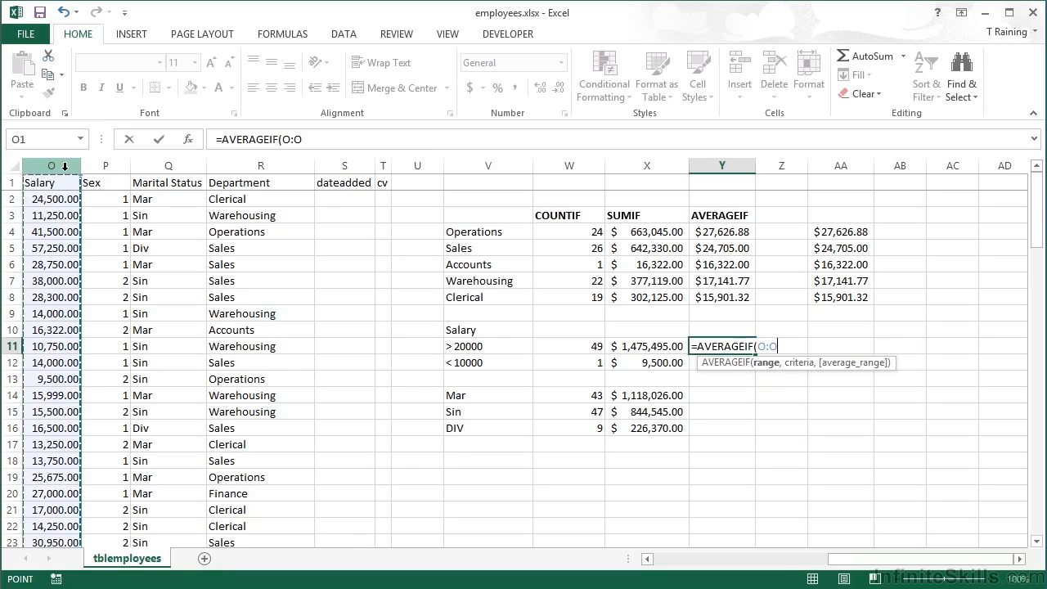
text(,">)
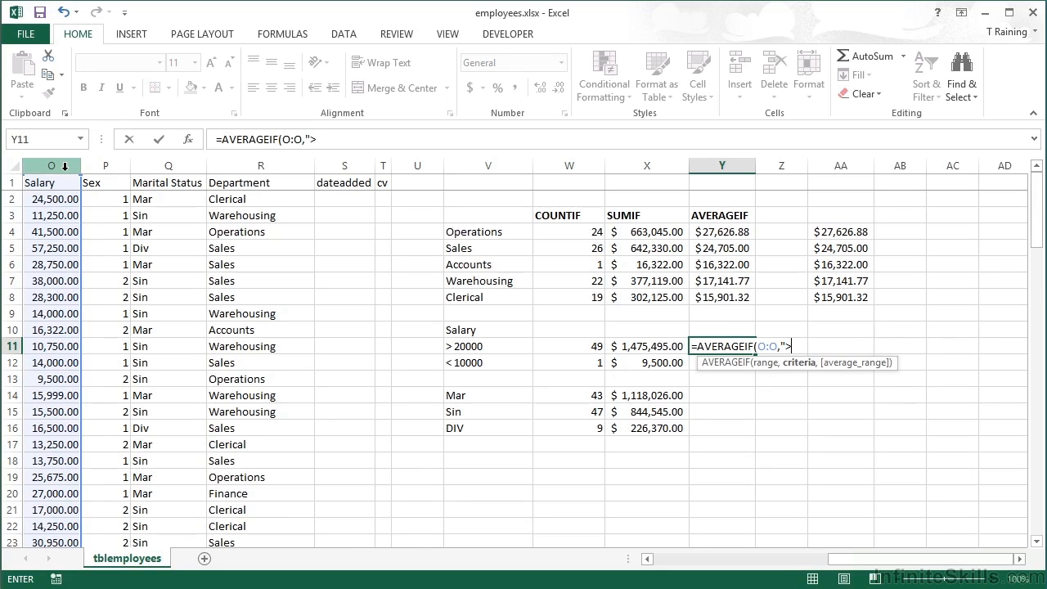
text(20000@)
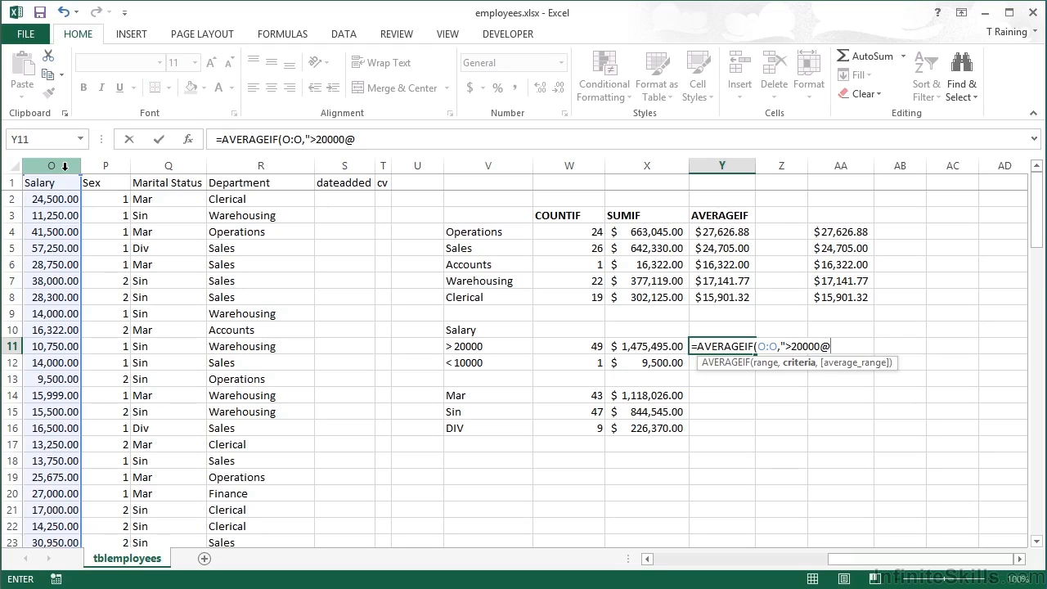
key(BackSpace)
text("))
key(ctrl+Return)
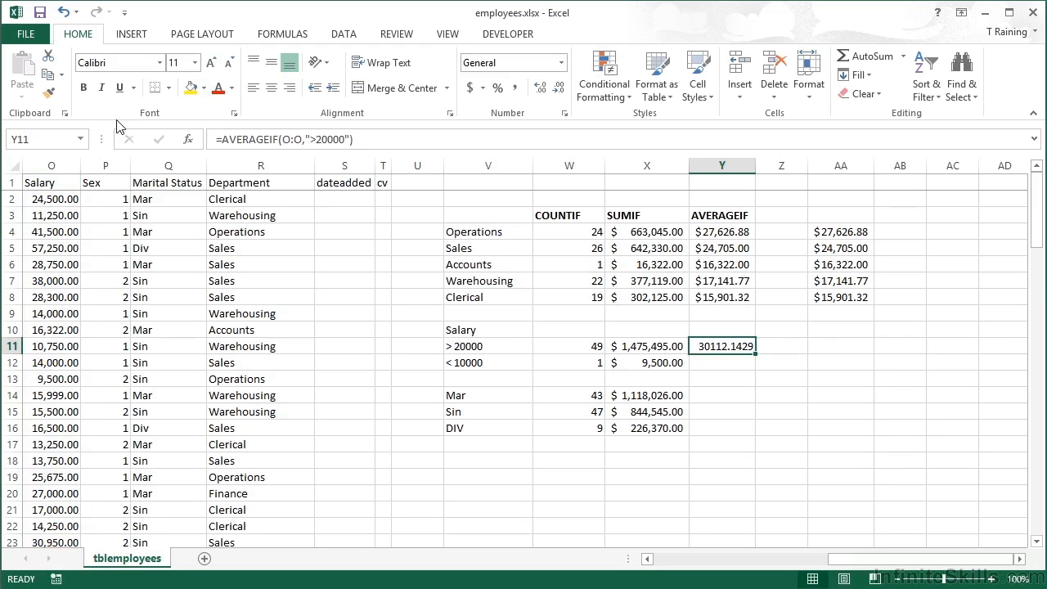
Apply the Accounting format to Y11 and copy its AVERAGEIF formula down to Y12
click(470, 88)
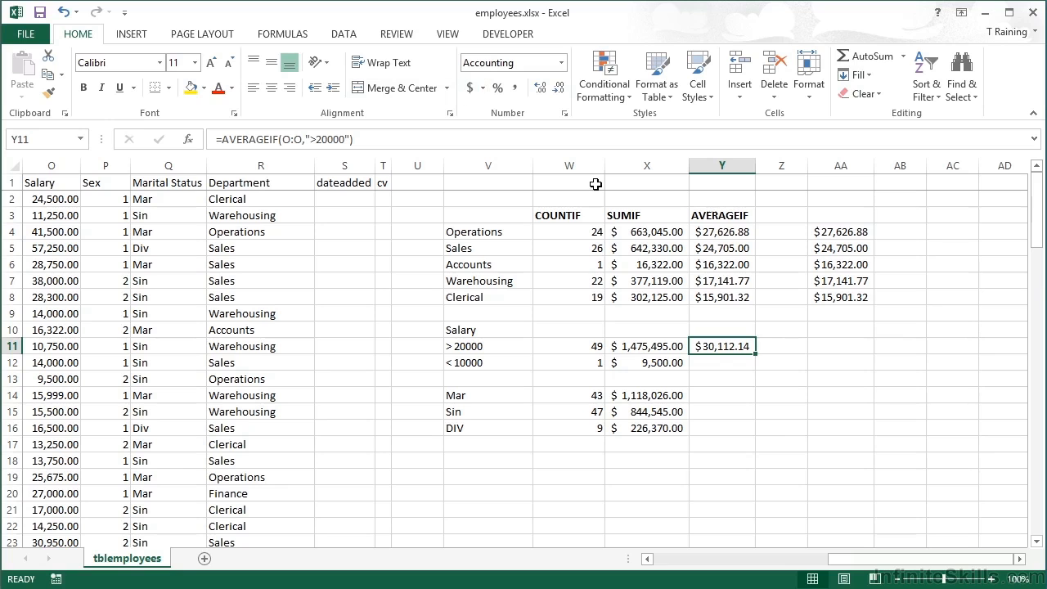
drag(754, 356, 791, 364)
Change the AVERAGEIF criterion in Y12 to "<10000" to average the salaries below 10000
double_click(740, 362)
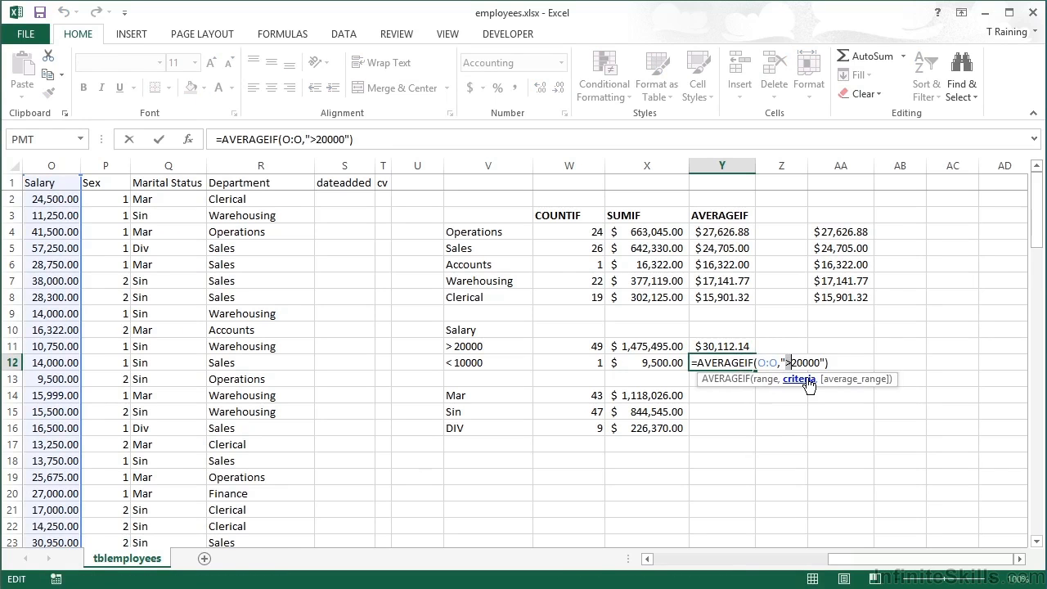
text(<)
key(Delete)
text(1)
key(Return)
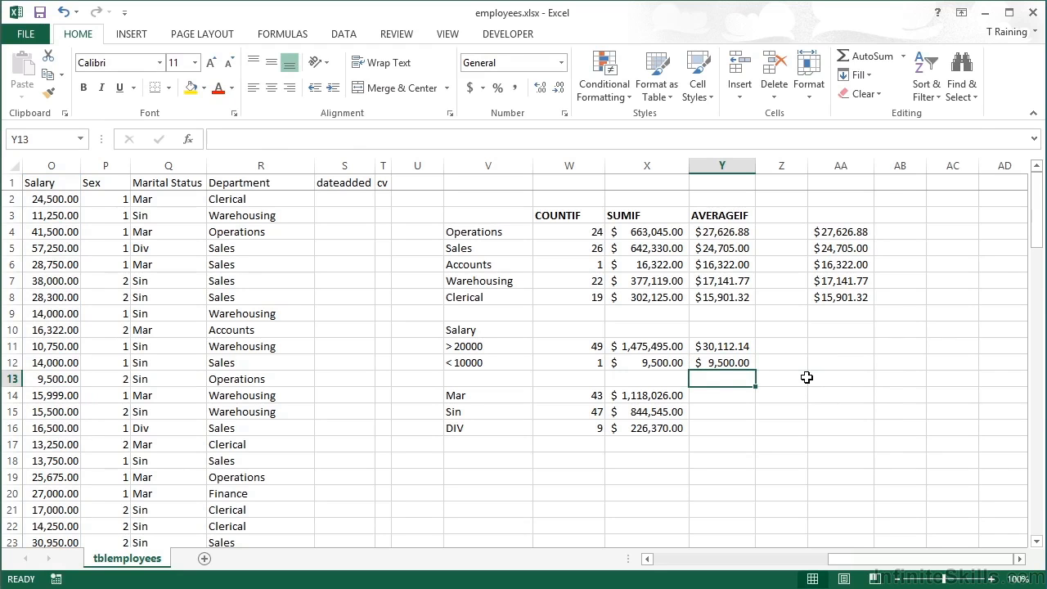
Copy the Clerical department's AVERAGEIF formula from Y8 into Y14 for the Mar marital status
click(716, 396)
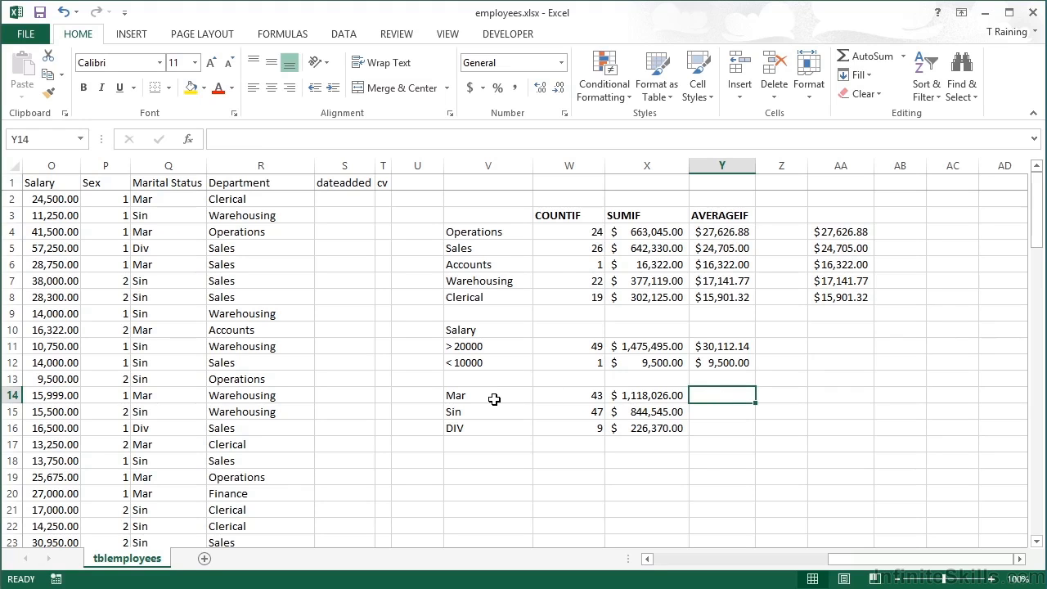
click(738, 301)
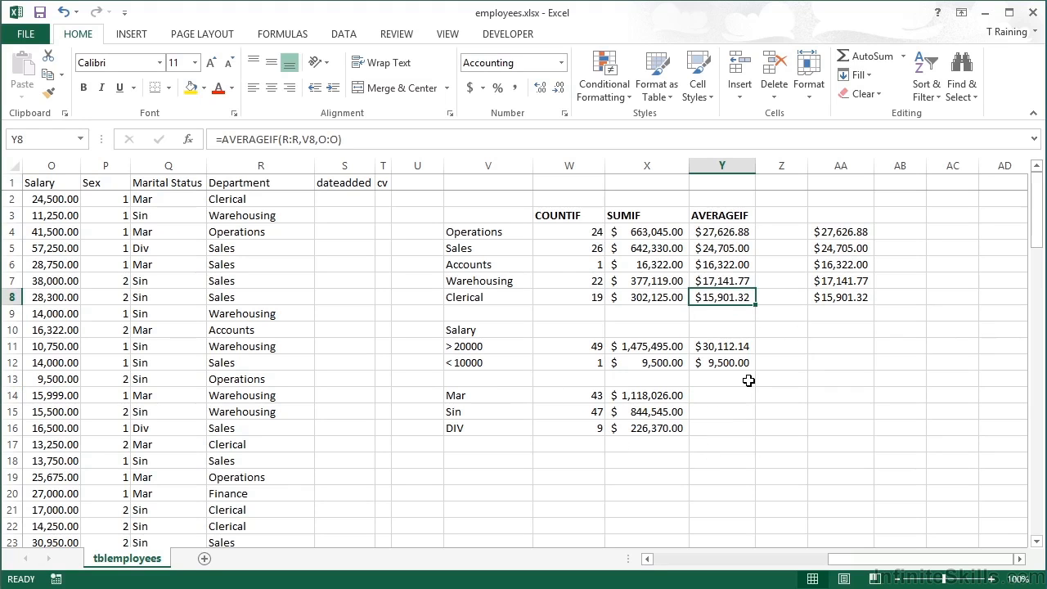
key(ctrl+c)
click(710, 396)
key(Return)
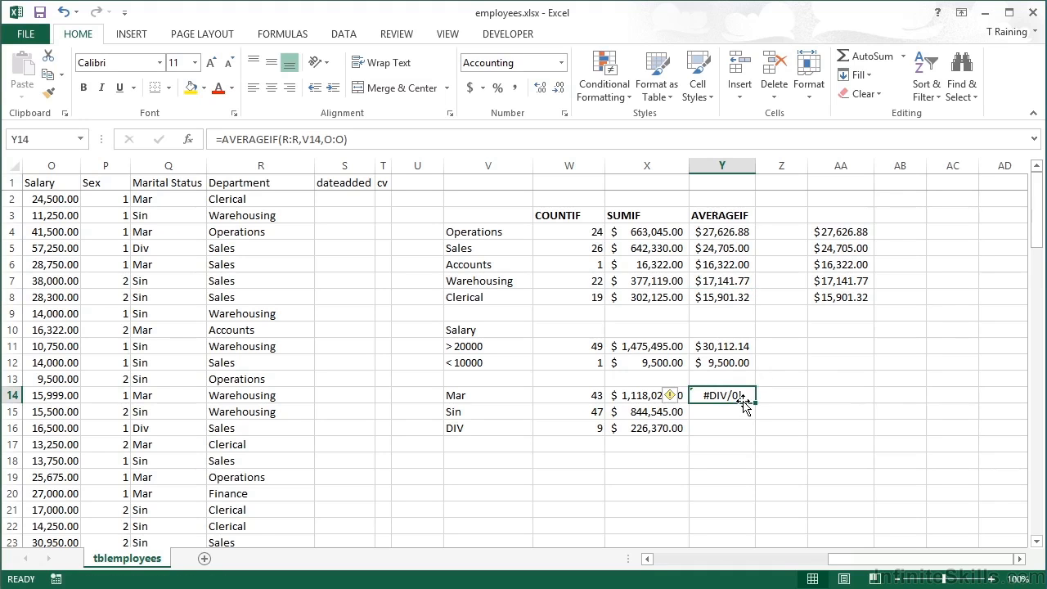
Change the criteria range in Y14 to the Marital Status column so the formula reads =AVERAGEIF(Q:Q,V14,O:O)
double_click(741, 396)
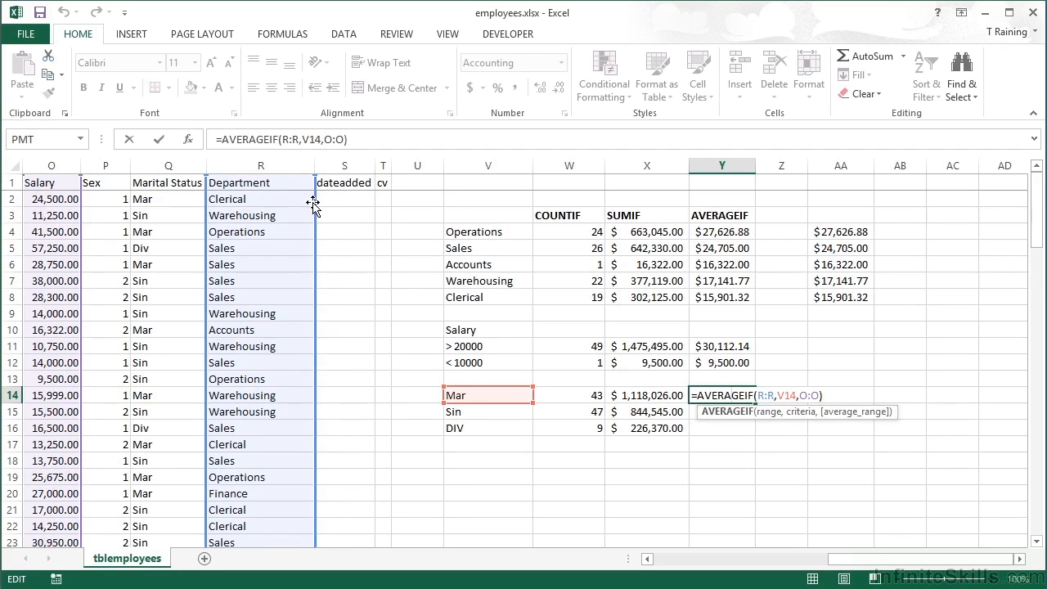
drag(208, 209, 186, 206)
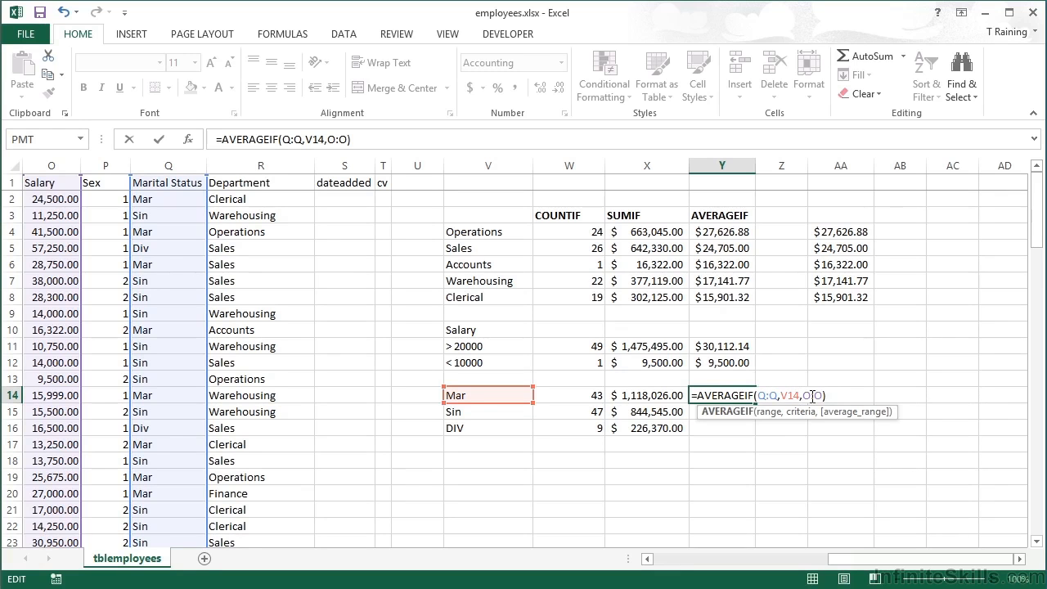
key(ctrl+Return)
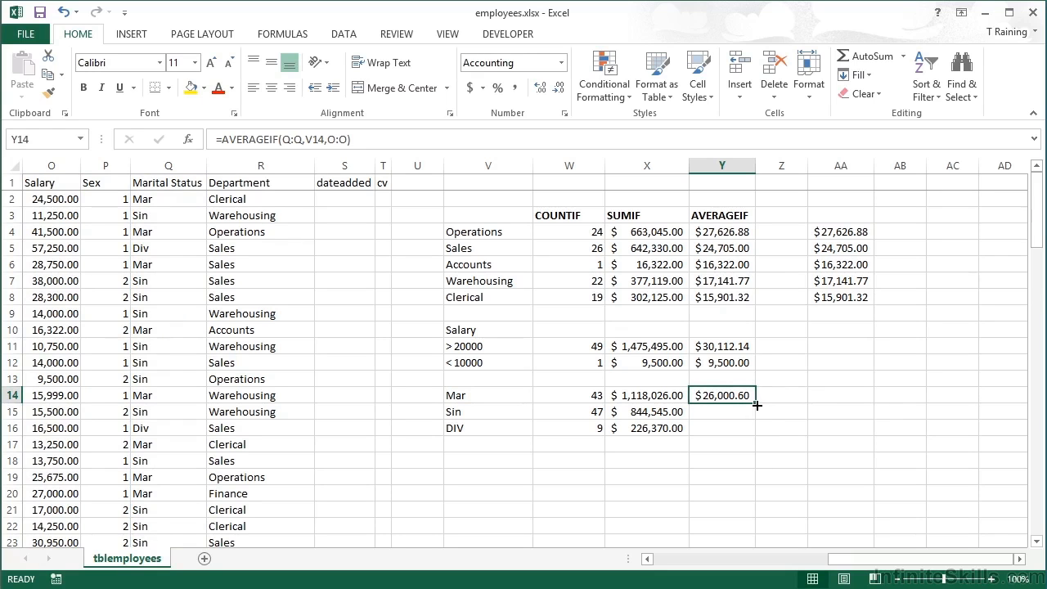
Copy the Y14 formula down through Y16 for Sin and DIV, and check the copied formulas
double_click(756, 409)
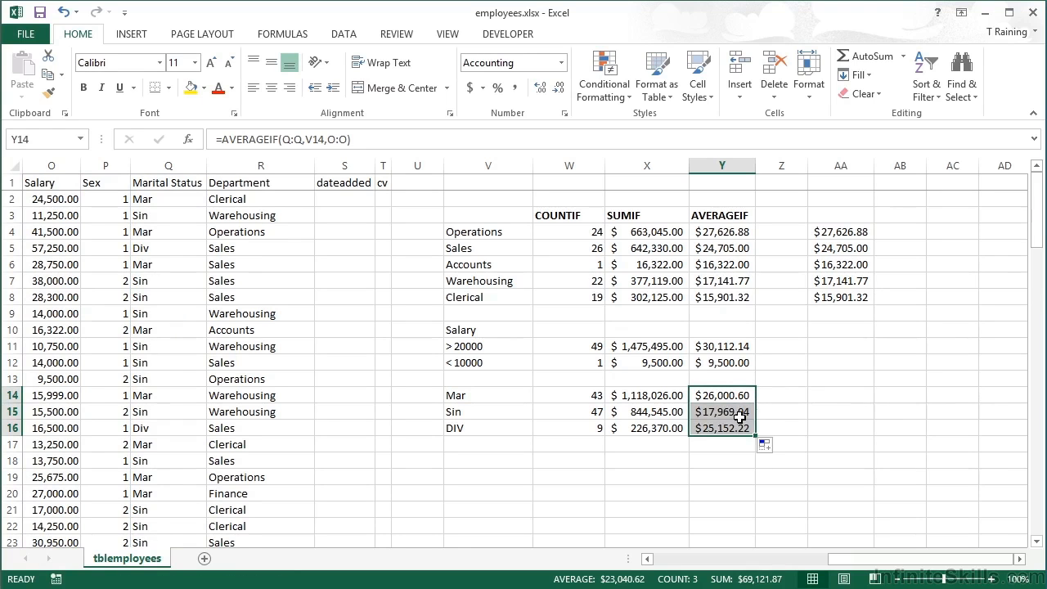
click(725, 413)
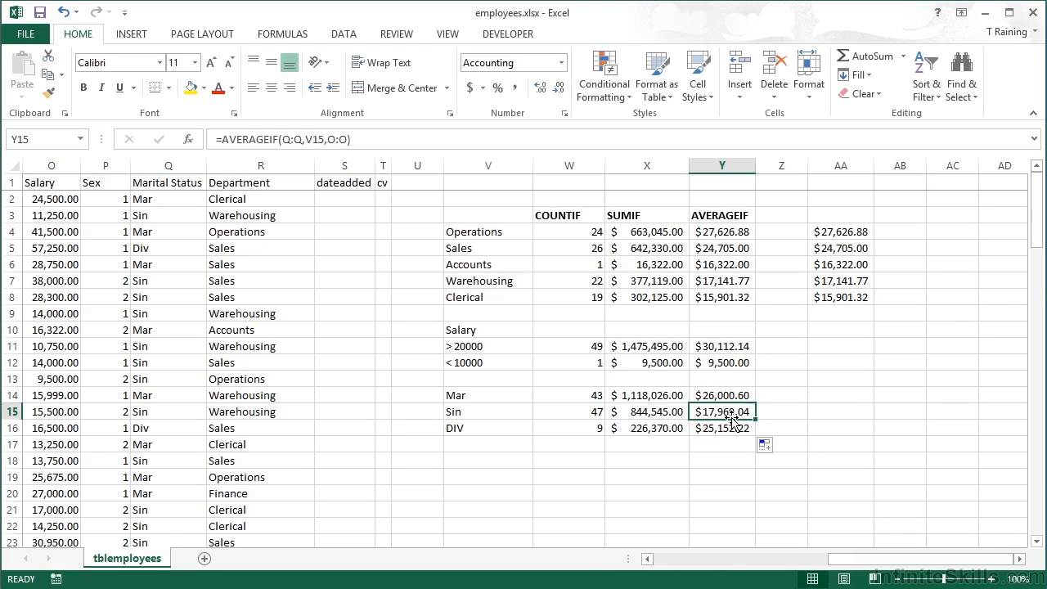
click(734, 429)
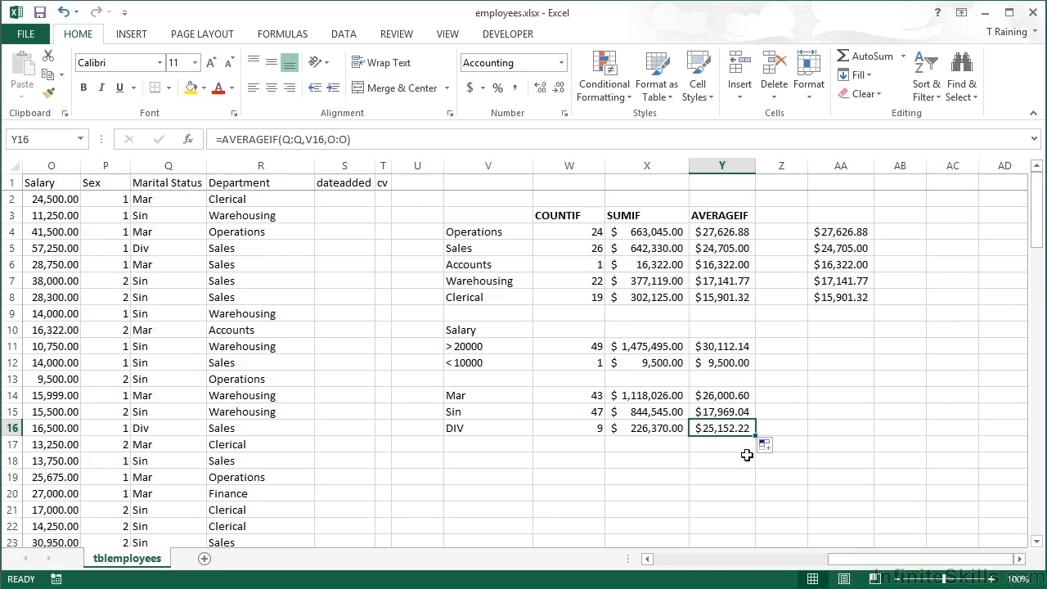